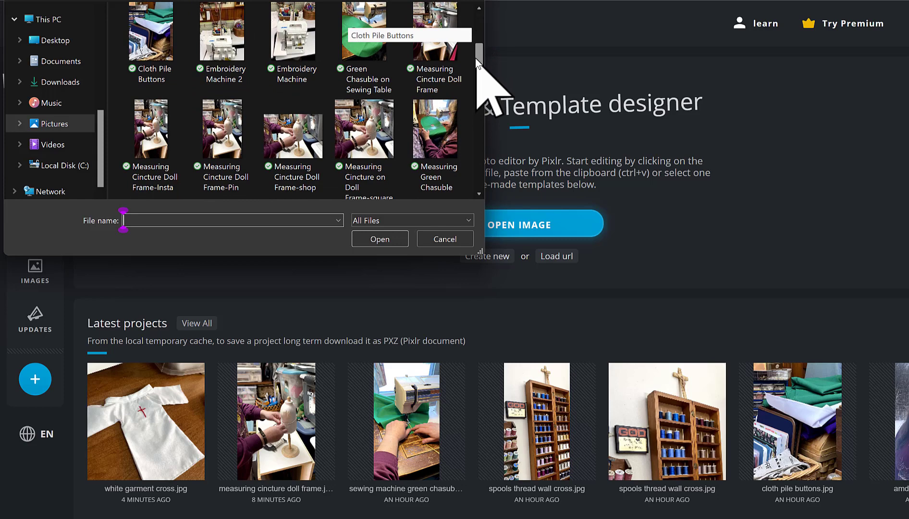
- Open the White Garment Cross image from the Pictures folder, pre-resized to Full HD (1440 x 1920)
left_click_drag(476, 60, 460, 185)
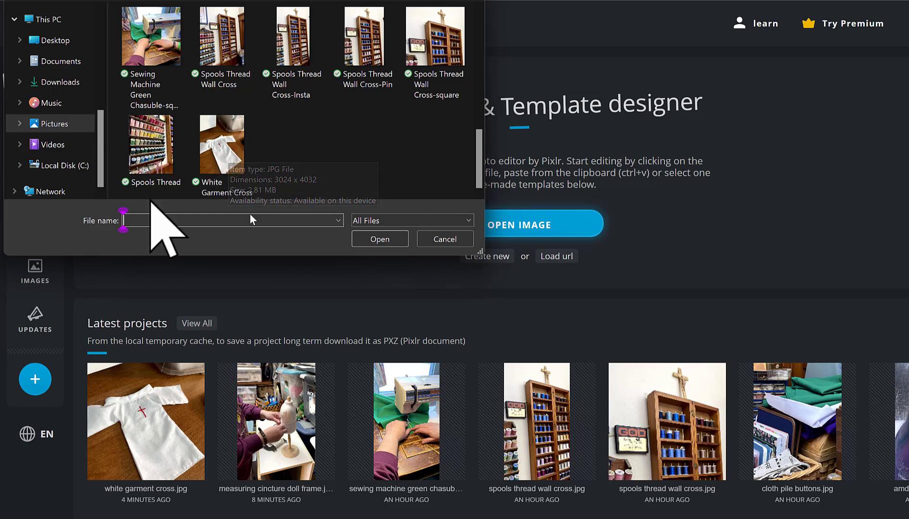
scroll(478, 172, "up", 2)
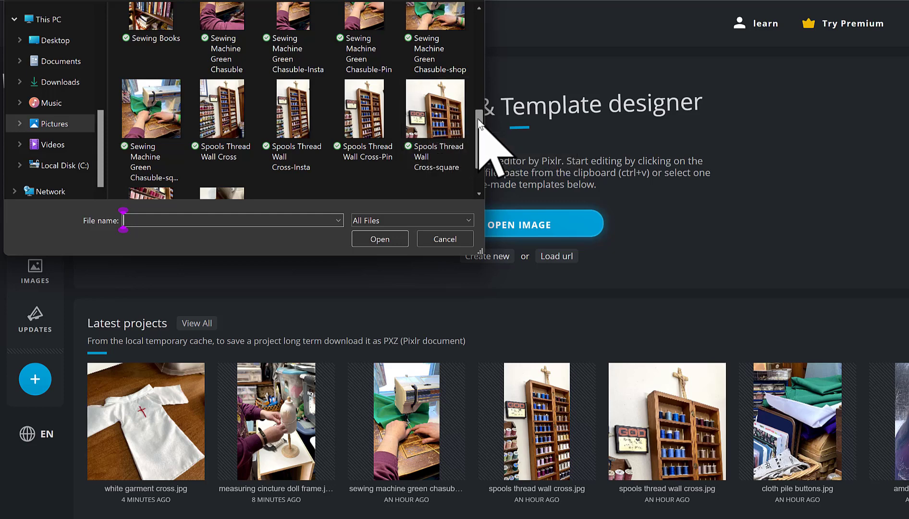
left_click_drag(477, 119, 475, 21)
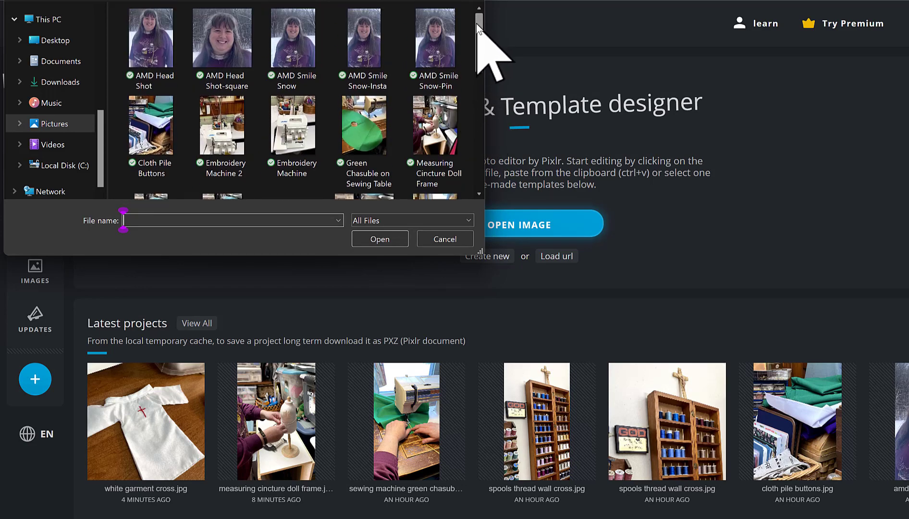
left_click_drag(476, 25, 480, 130)
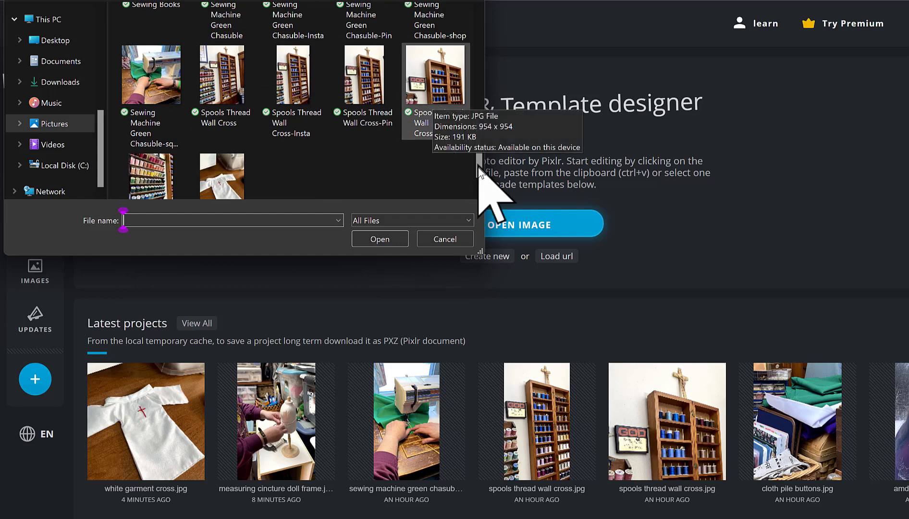
left_click_drag(478, 168, 483, 126)
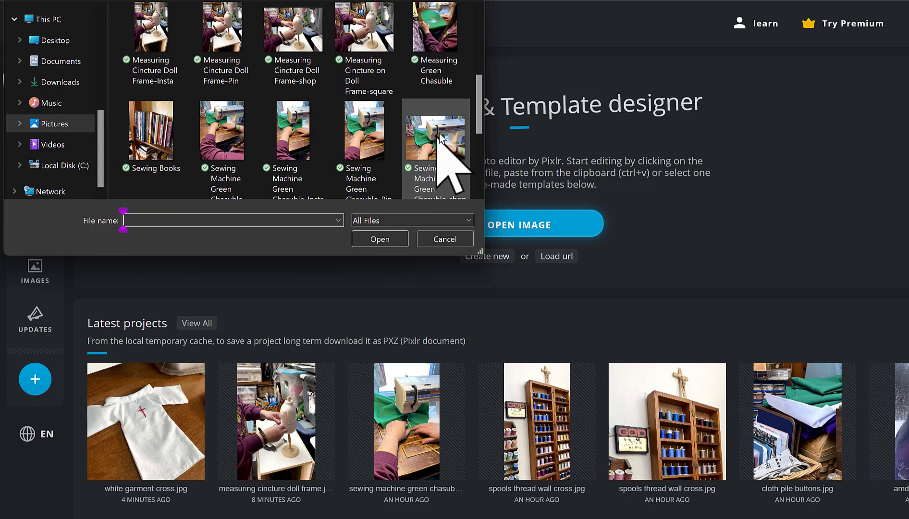
left_click_drag(477, 124, 476, 90)
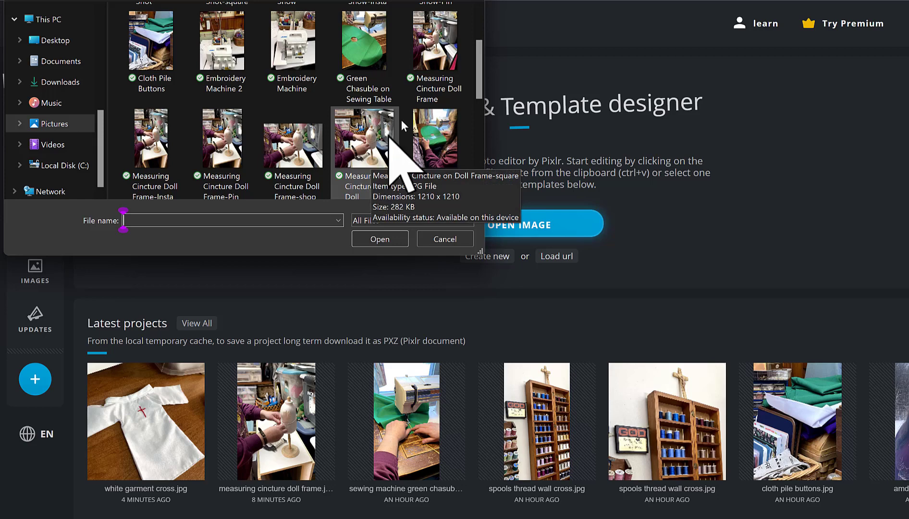
left_click_drag(481, 72, 482, 192)
left_click(213, 147)
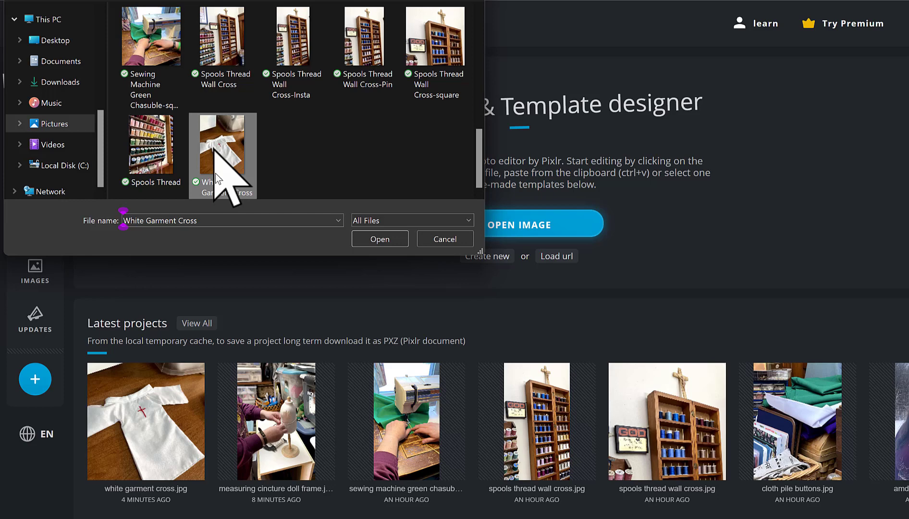
left_click(377, 239)
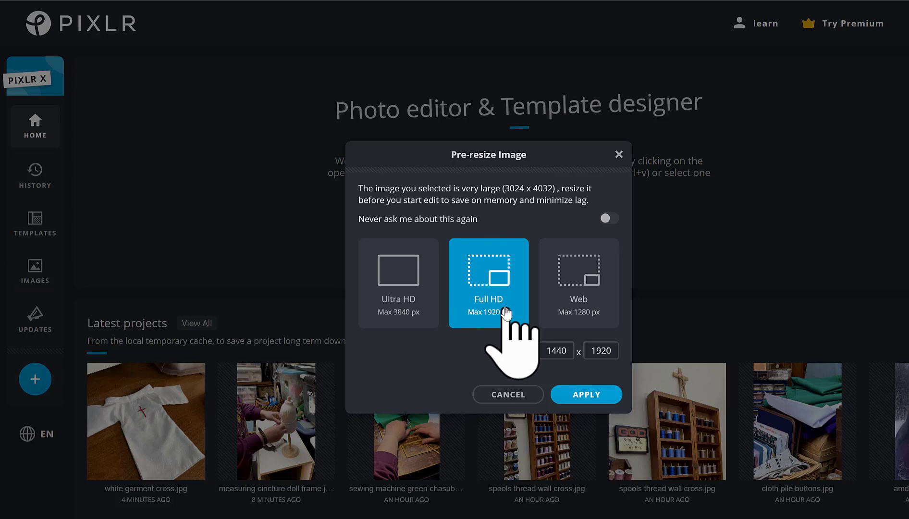
left_click(585, 394)
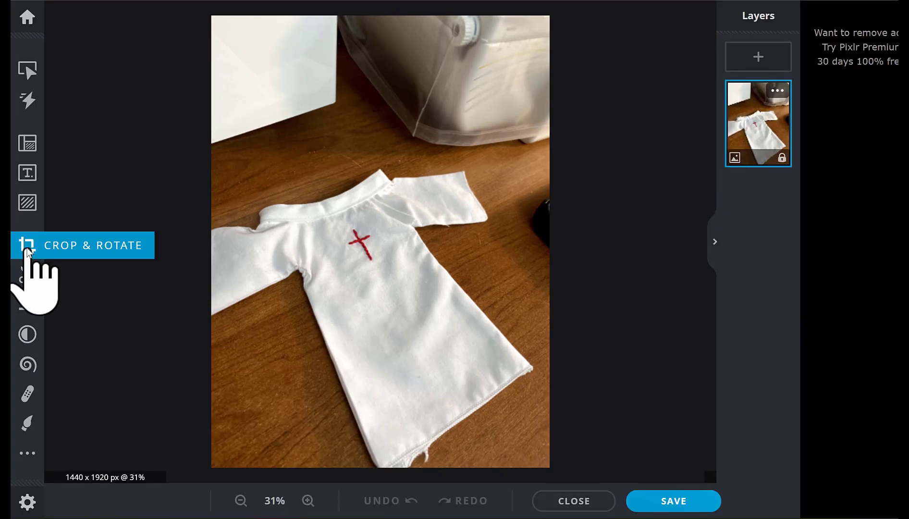
- Crop the photo to a 1:1 (Square) ratio of about 1326 x 1326 px, framing the garment and its red cross
left_click(27, 246)
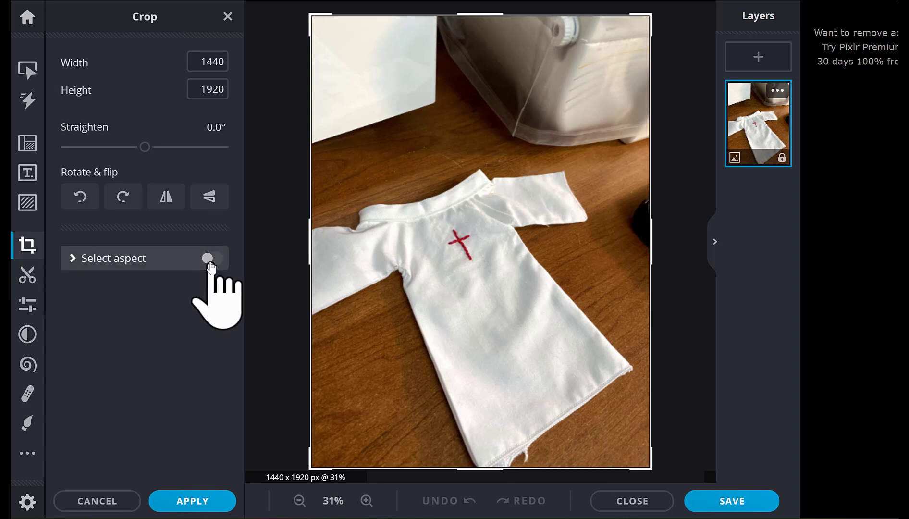
left_click(219, 259)
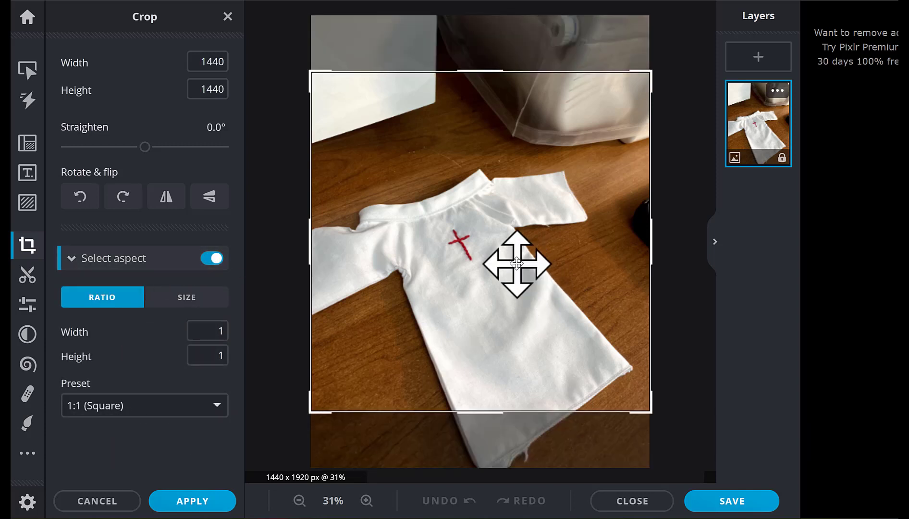
left_click_drag(513, 264, 512, 301)
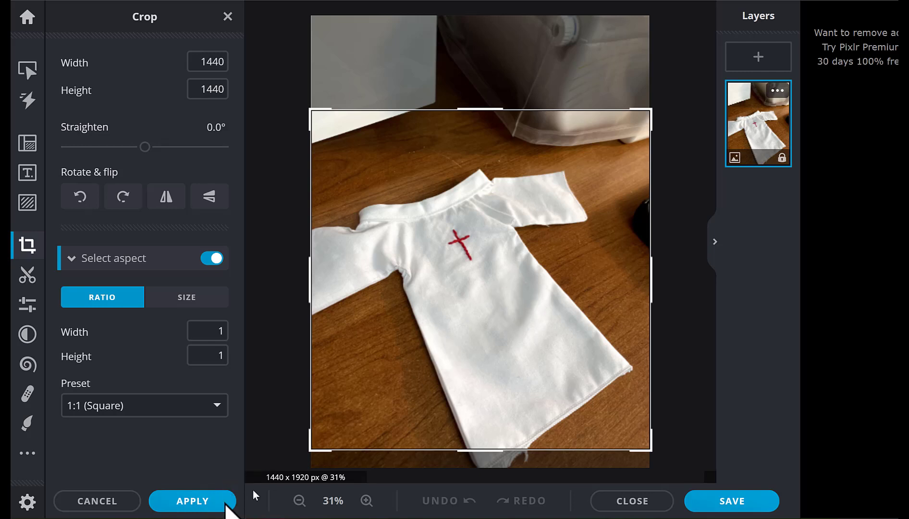
left_click_drag(647, 120, 643, 121)
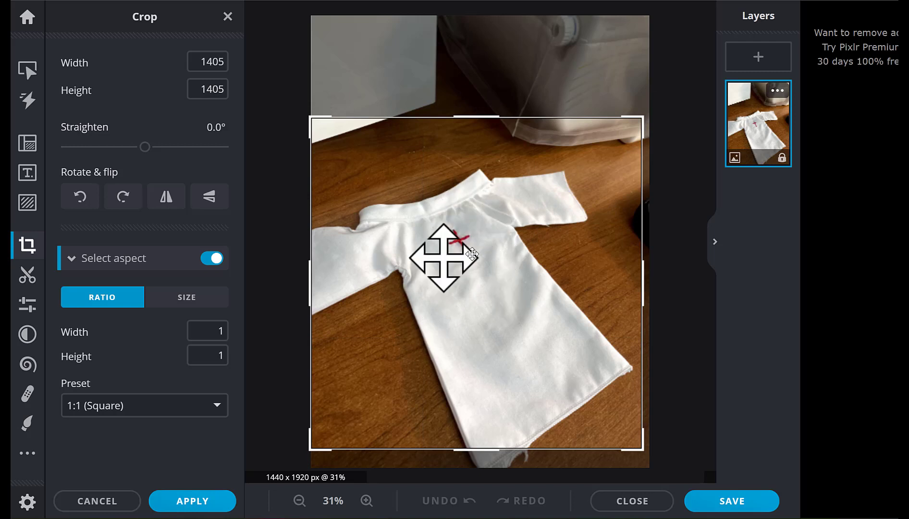
mouse_move(640, 126)
left_mouse_down()
mouse_move(617, 146)
mouse_move(643, 129)
left_mouse_up()
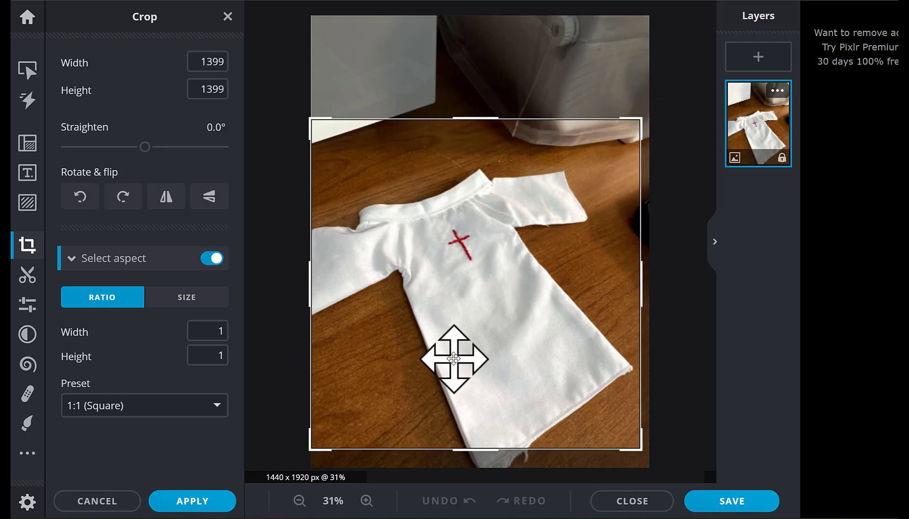
left_click_drag(455, 361, 443, 323)
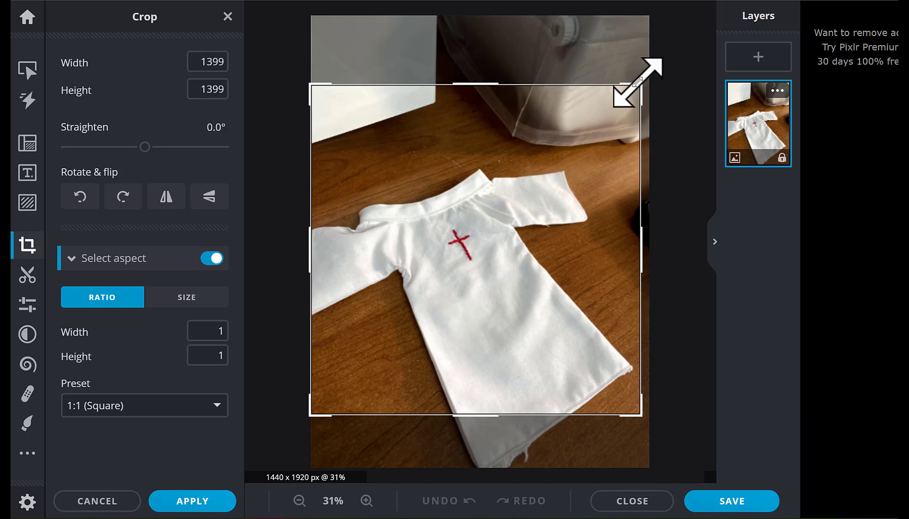
left_click_drag(637, 82, 620, 98)
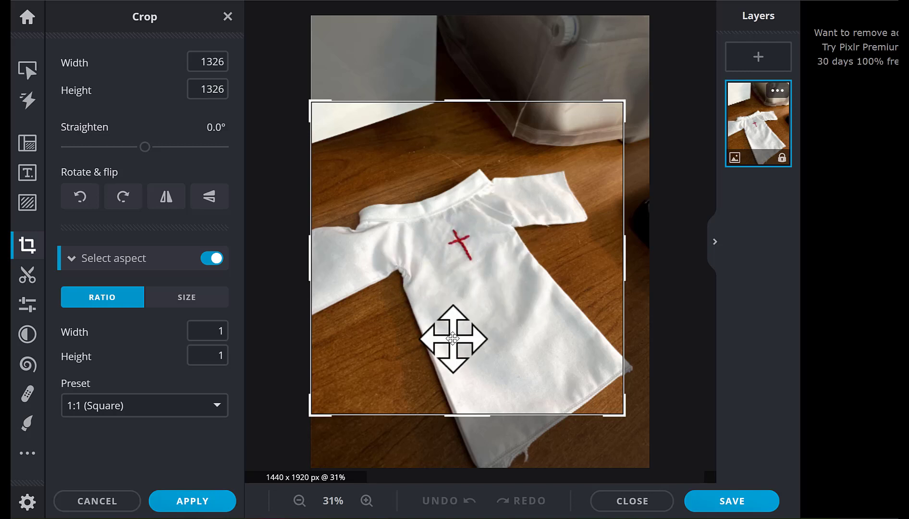
left_click_drag(454, 335, 453, 327)
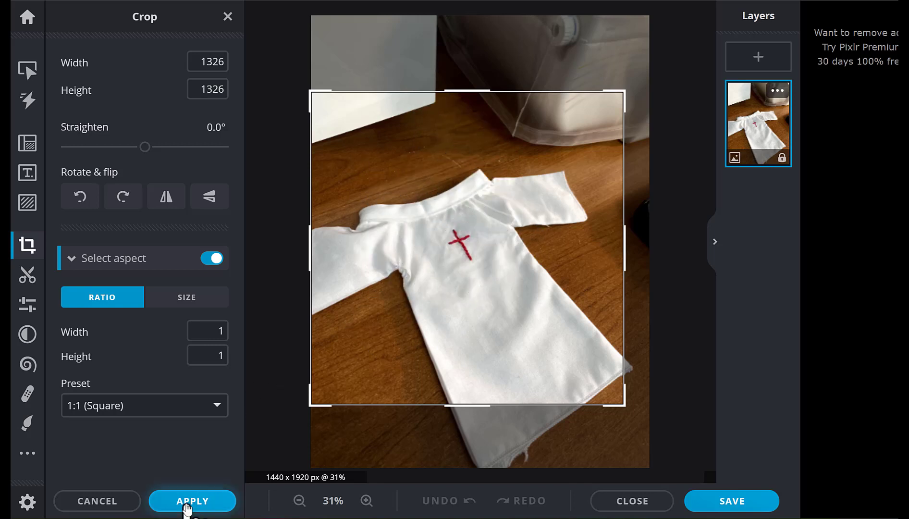
left_click(187, 504)
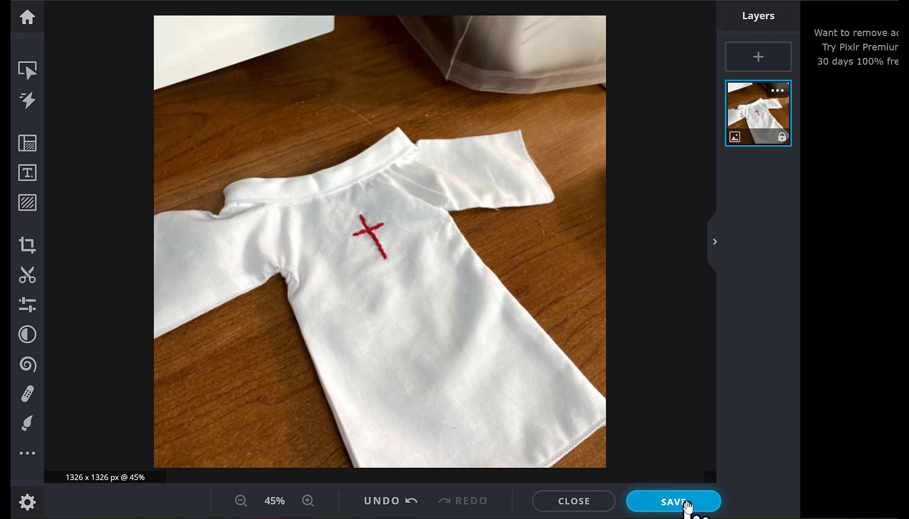
- Save the cropped image as a high-quality (90%) JPG named White Garment Cross-square, and undo the square crop
left_click(686, 504)
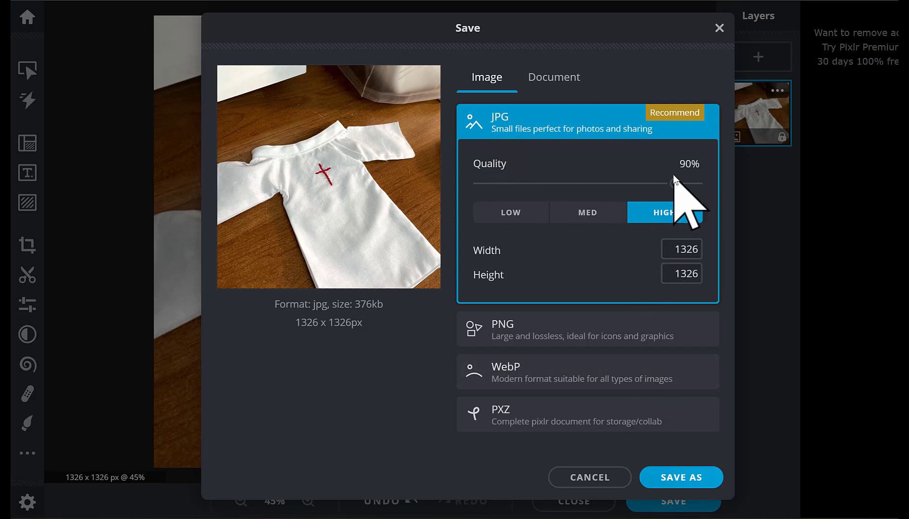
left_click(691, 478)
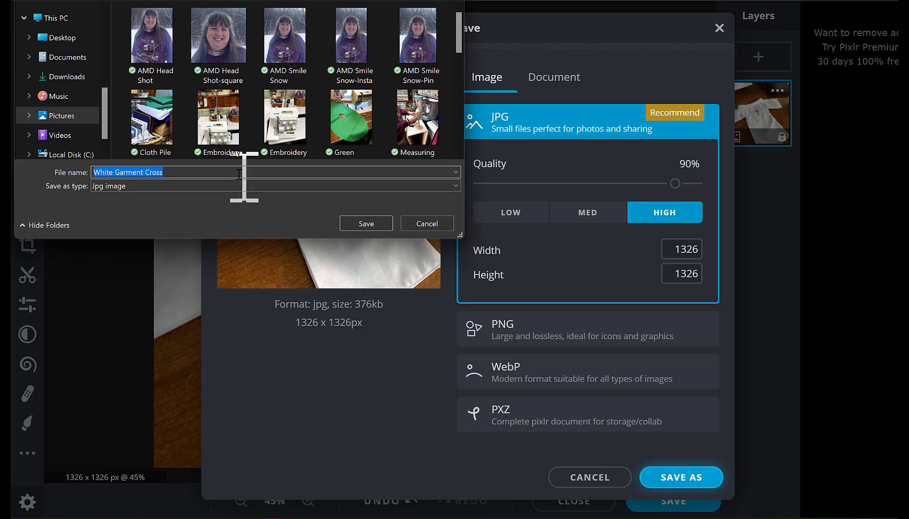
left_click(239, 174)
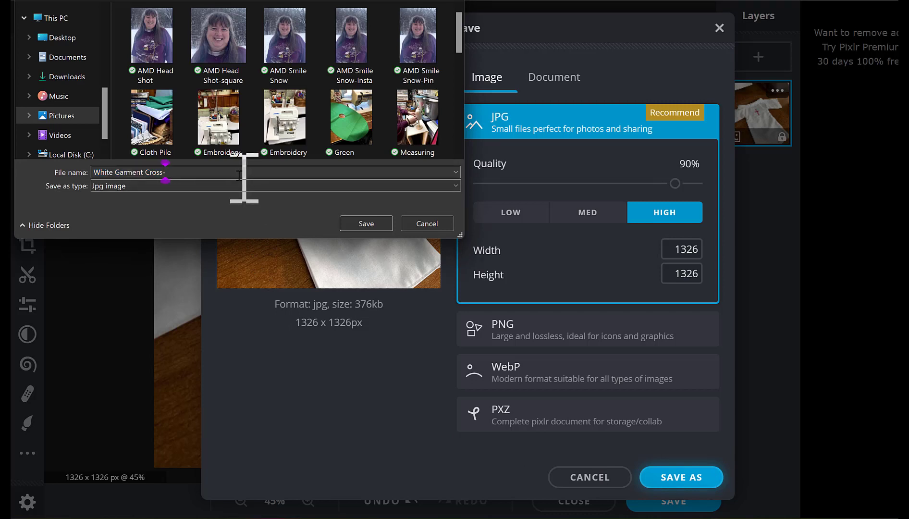
type("-square")
left_click(365, 224)
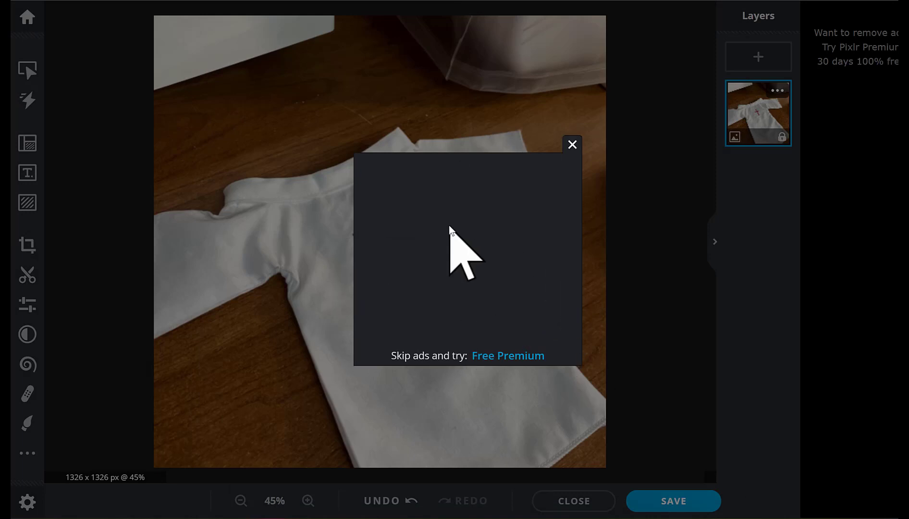
left_click(572, 144)
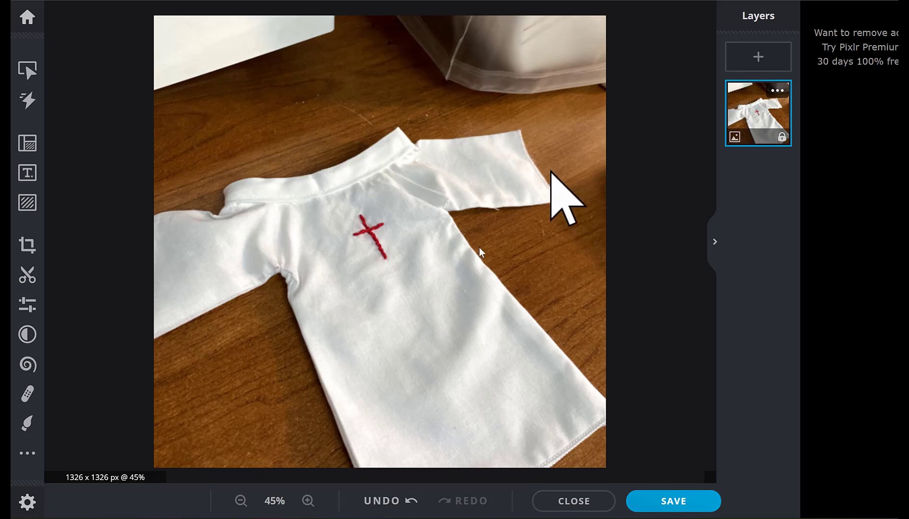
left_click(381, 500)
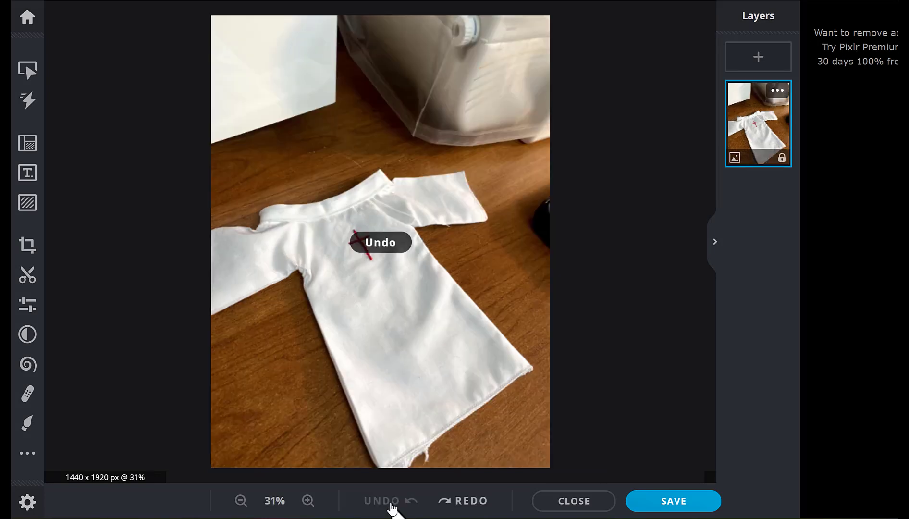
- Crop the photo with the 4:3 (Monitor) preset to about 1288 x 966 px around the garment, and undo that crop
left_click(28, 246)
left_click(217, 260)
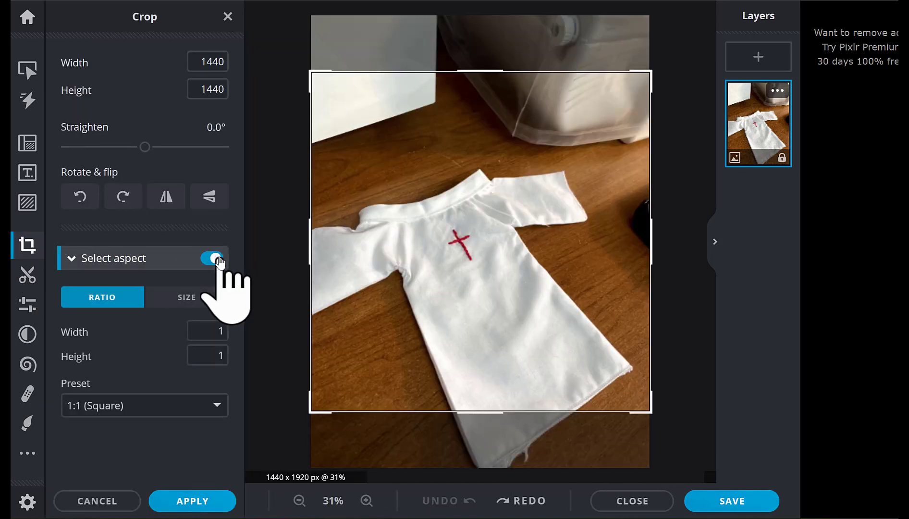
left_click(216, 407)
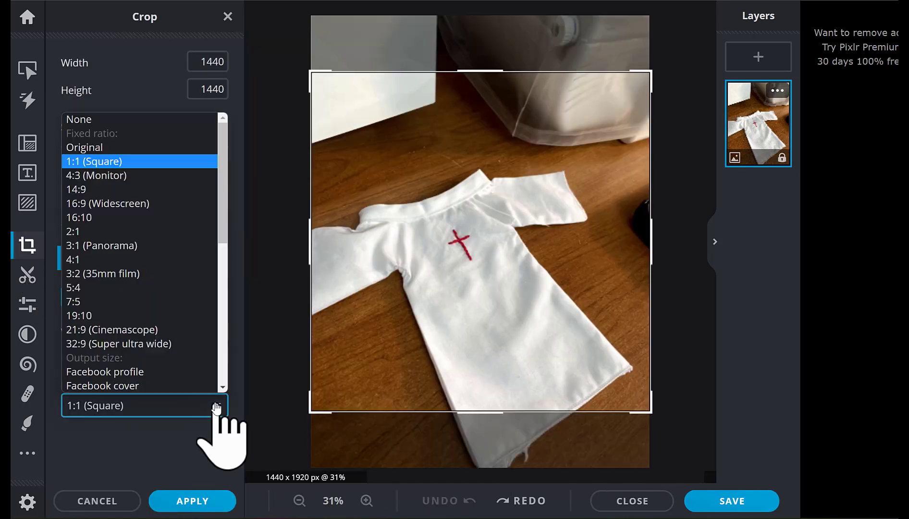
left_click(178, 175)
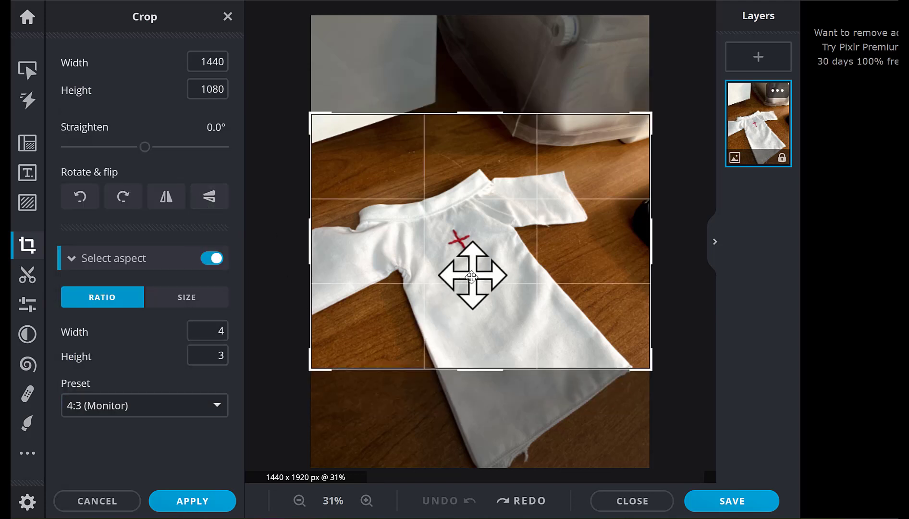
left_click_drag(471, 276, 466, 288)
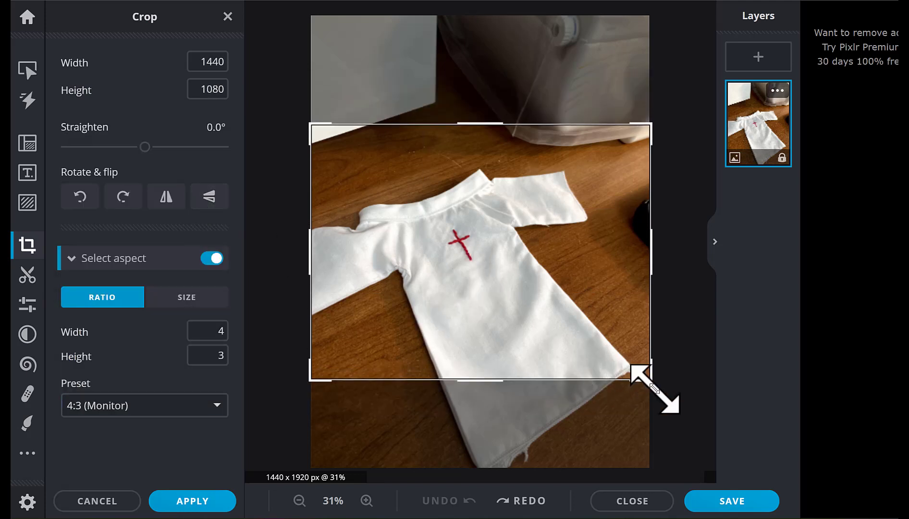
left_click_drag(654, 388, 631, 363)
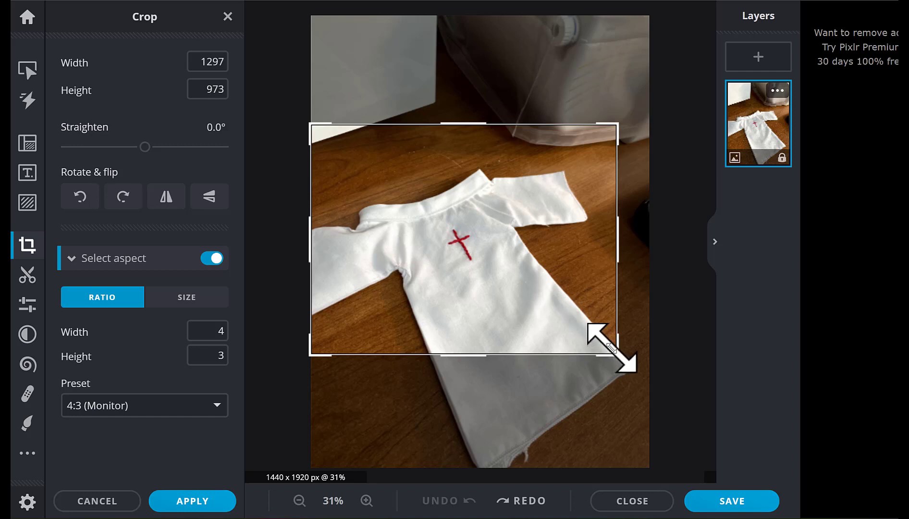
mouse_move(608, 347)
left_mouse_down()
mouse_move(600, 342)
mouse_move(613, 352)
left_mouse_up()
left_click_drag(468, 265, 469, 274)
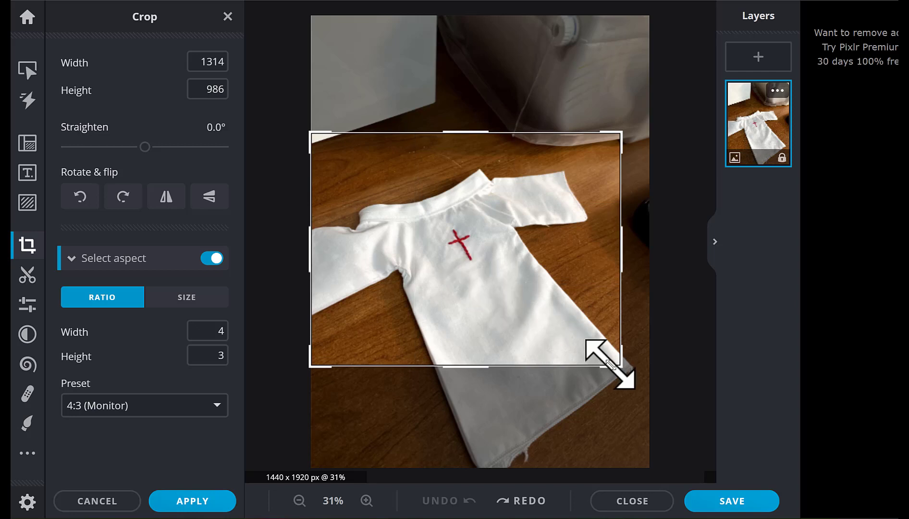
left_click_drag(606, 363, 609, 364)
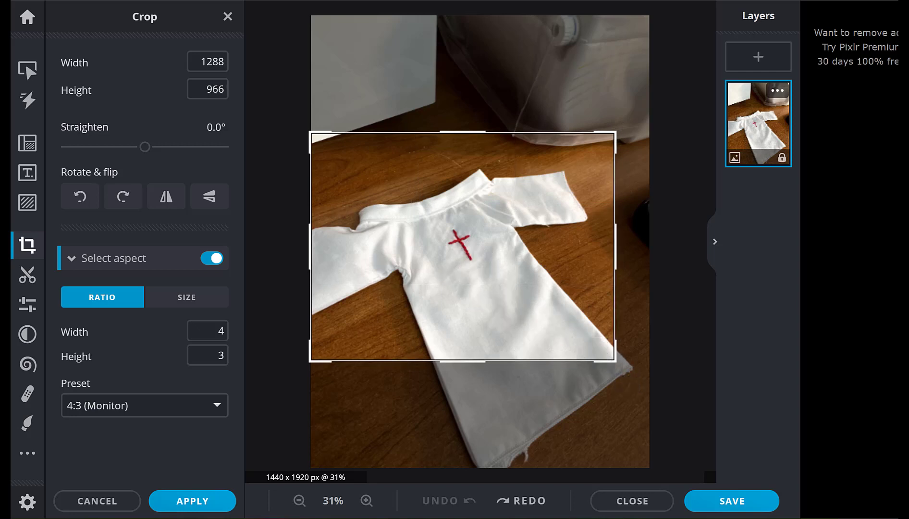
left_click(196, 503)
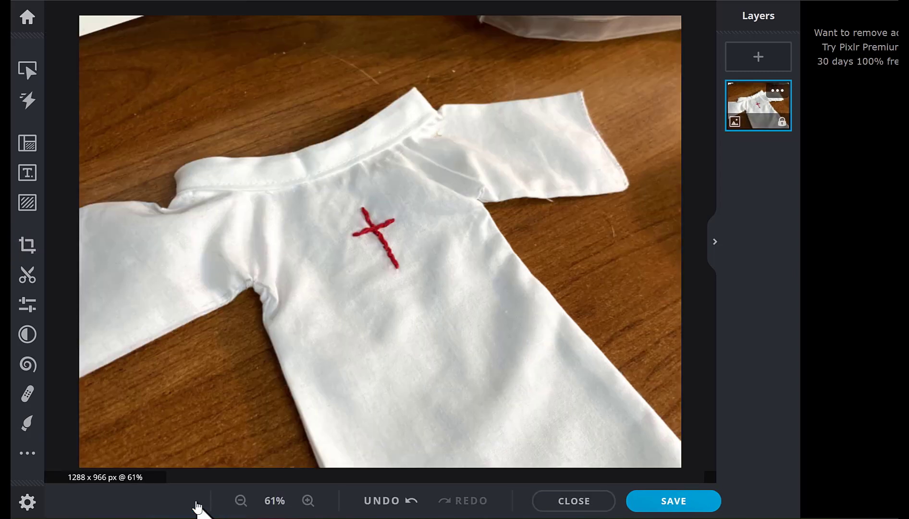
left_click(398, 500)
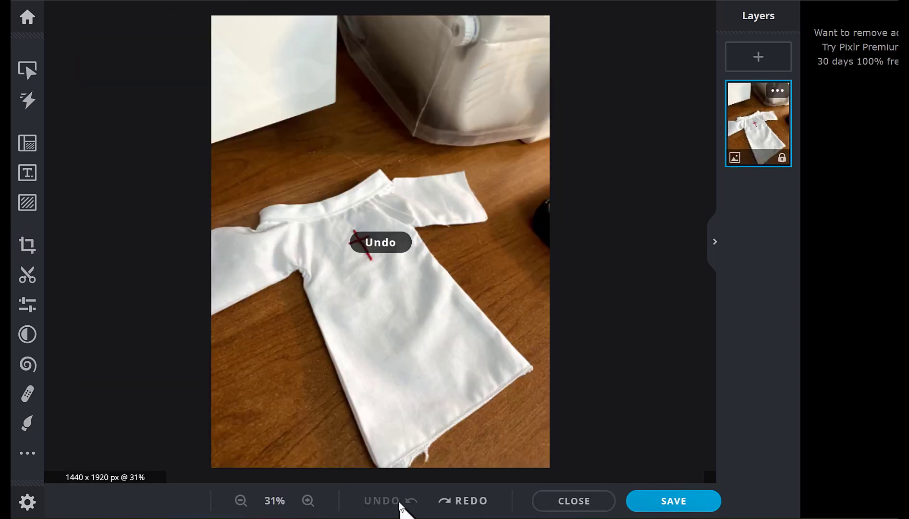
- Crop the photo with the 4:3 (Monitor) preset at its full width of 1440 x 1080 px, centred on the garment
left_click(28, 245)
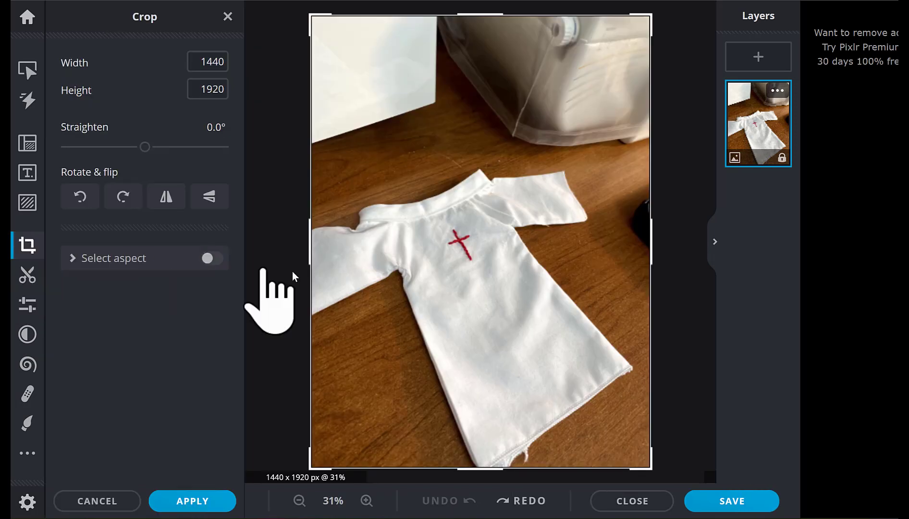
left_click(221, 262)
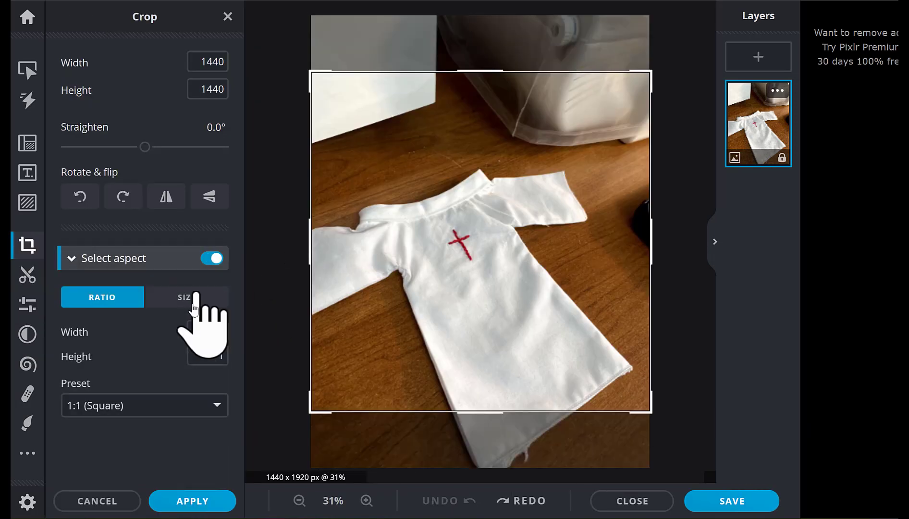
left_click(212, 405)
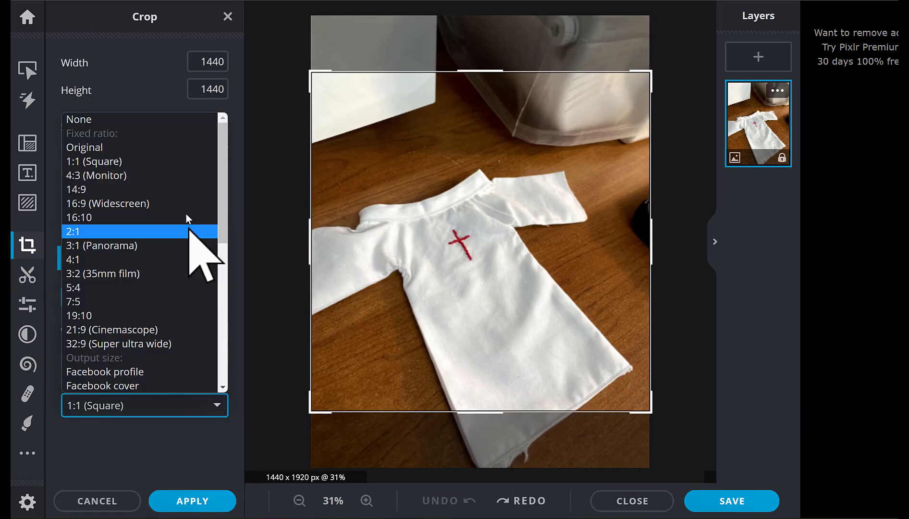
left_click(179, 181)
mouse_move(646, 375)
left_mouse_down()
mouse_move(624, 357)
mouse_move(653, 375)
left_mouse_up()
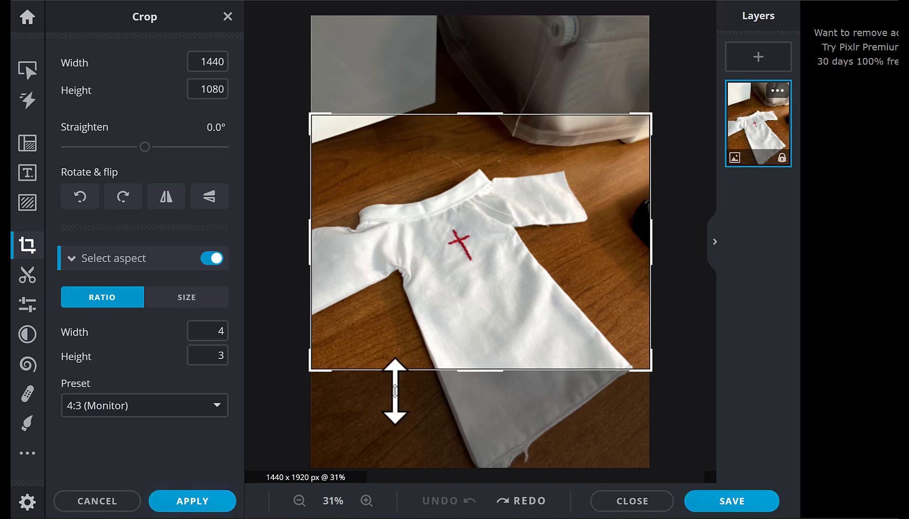
left_click(215, 497)
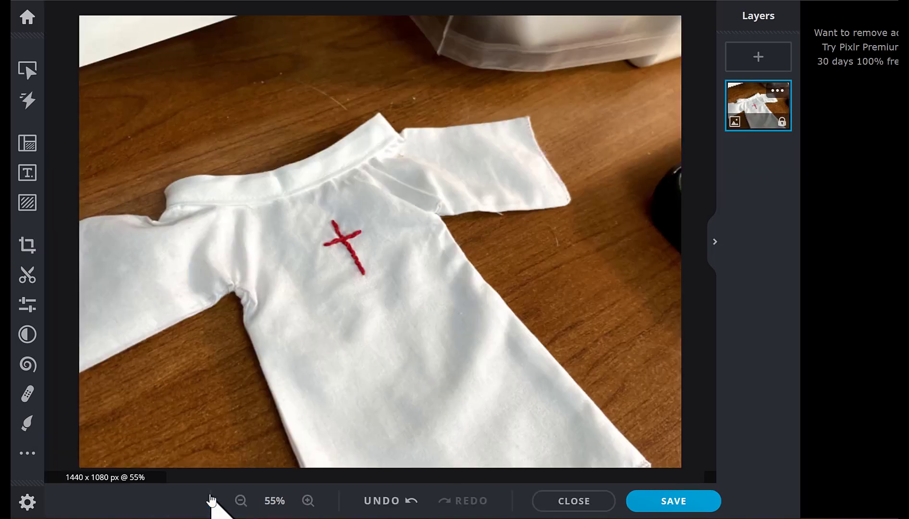
- Save the cropped image as a high-quality (90%) JPG named White Garment Cross-shop, and undo the 4:3 crop
left_click(685, 508)
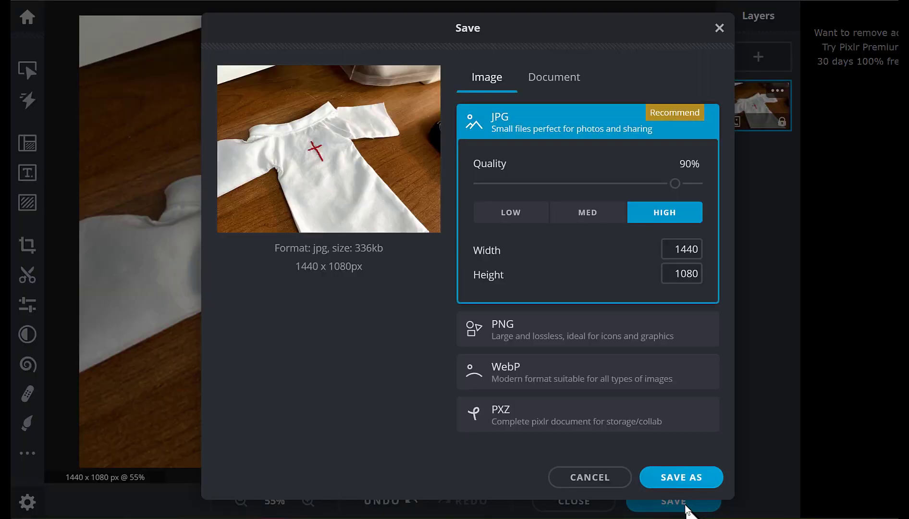
left_click(686, 476)
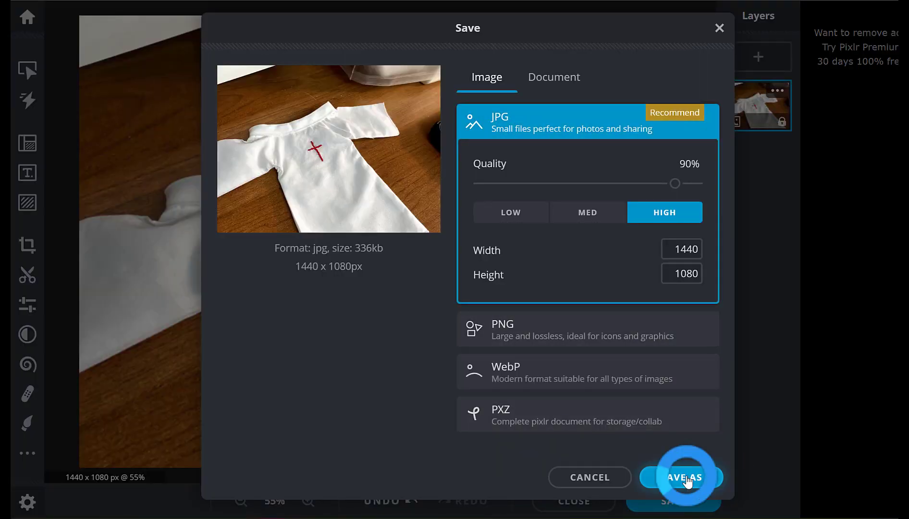
left_click(215, 171)
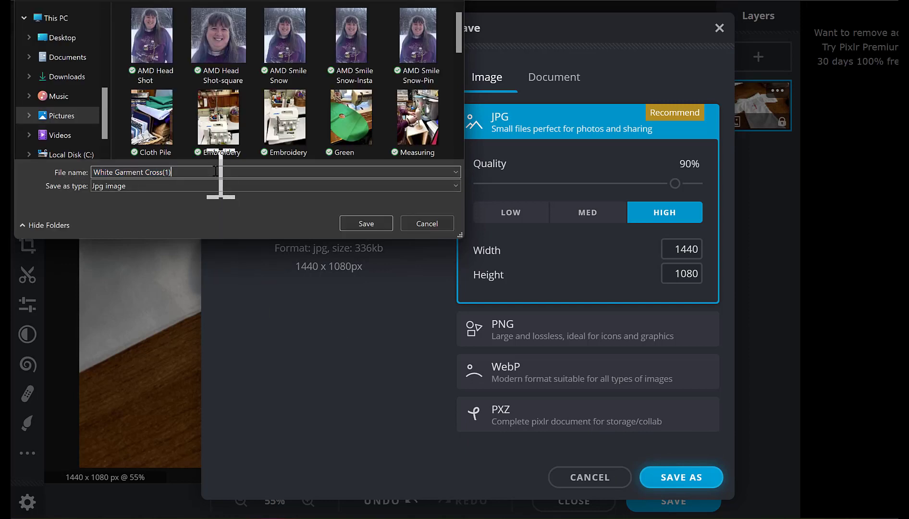
key("BackSpace")
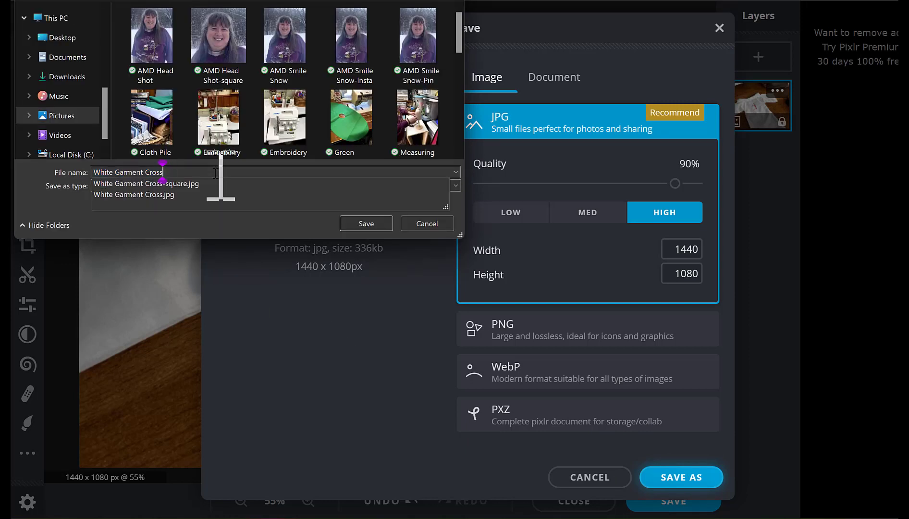
type("-shop")
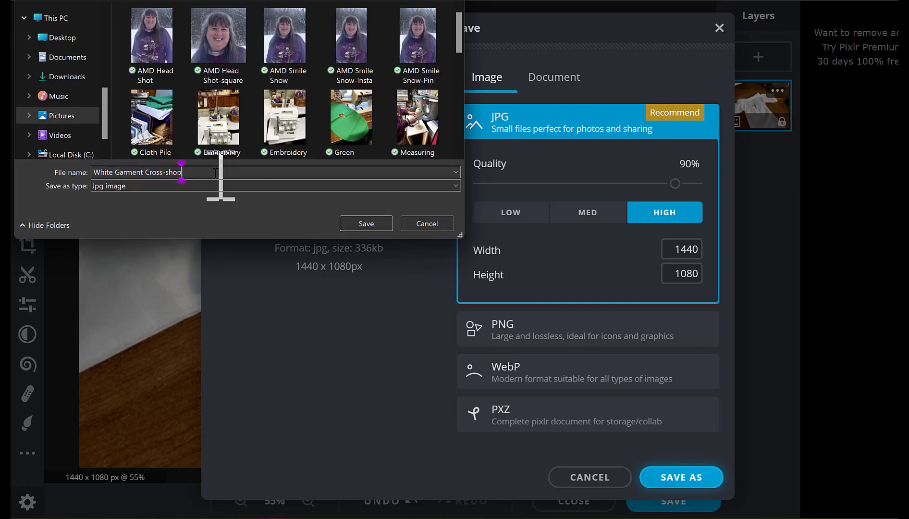
left_click(378, 224)
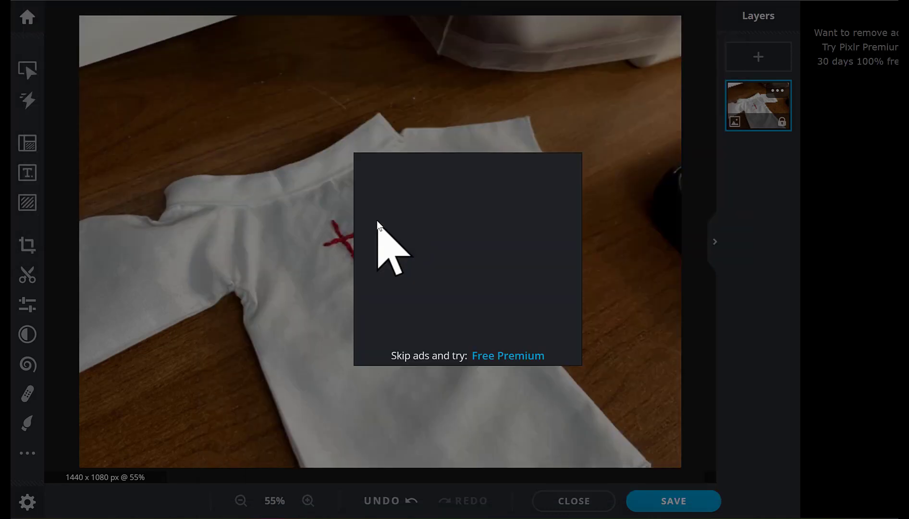
left_click(573, 144)
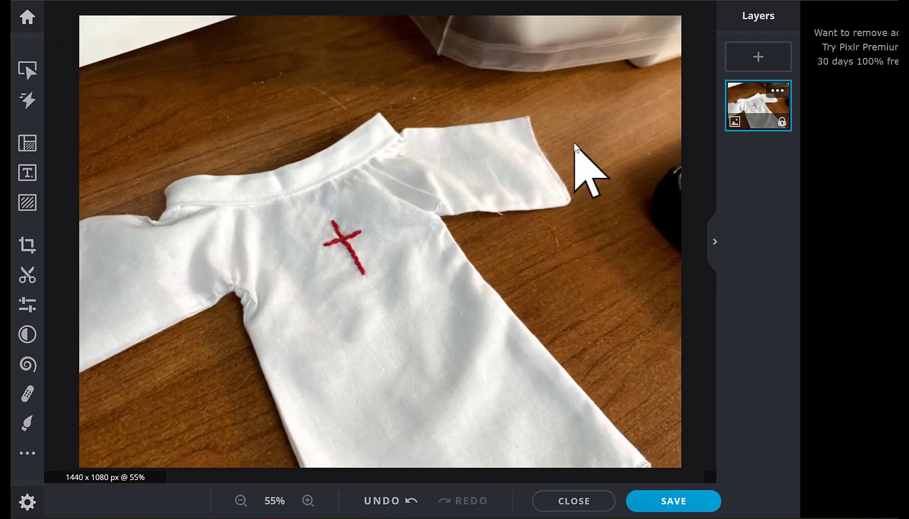
left_click(382, 501)
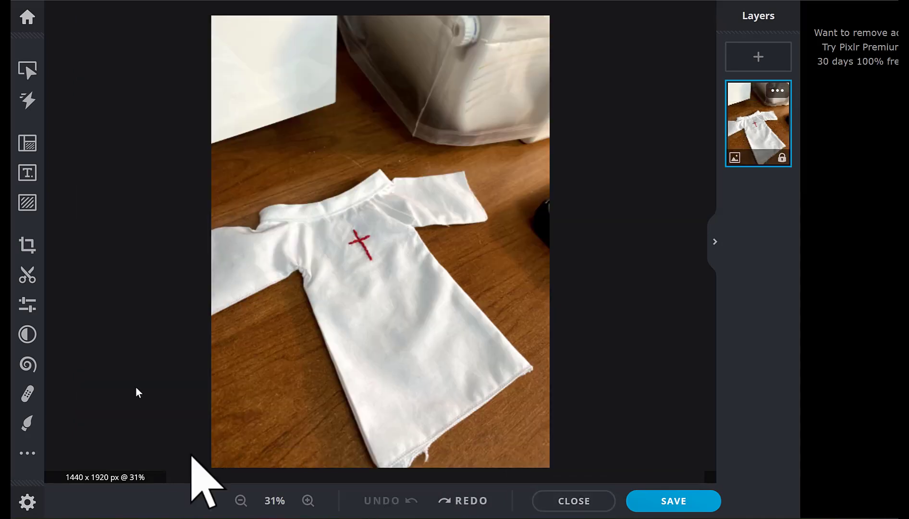
- Crop the photo with the Instagram story preset (1080 x 1920), framing about 989 x 1758 px around the garment and its red cross
left_click(27, 245)
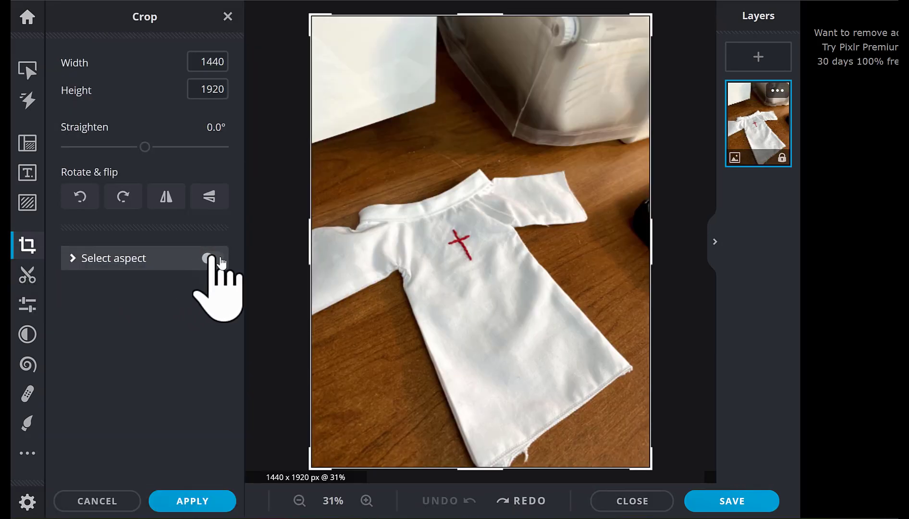
left_click(220, 259)
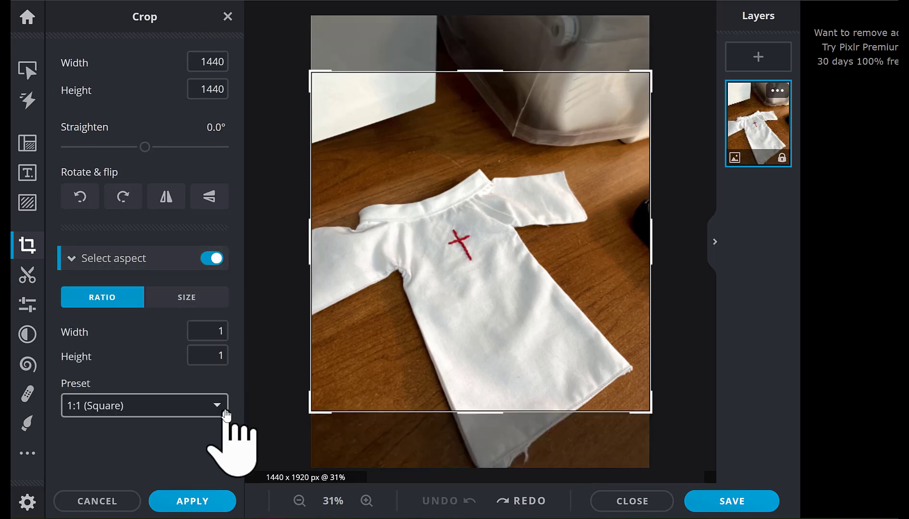
left_click(224, 408)
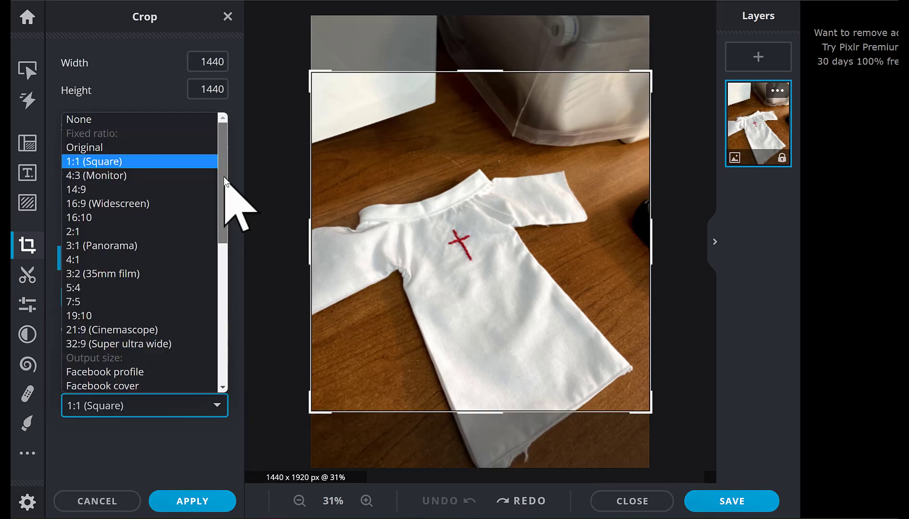
left_click_drag(224, 177, 223, 304)
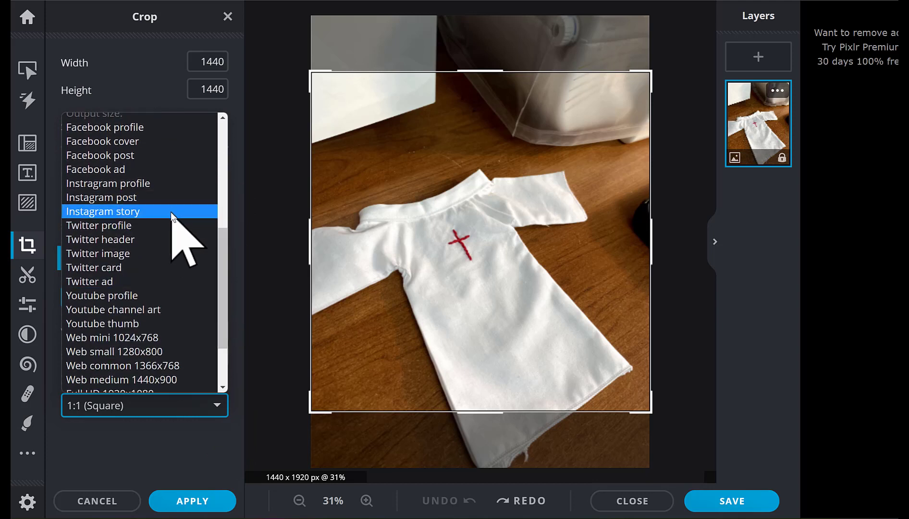
left_click(171, 212)
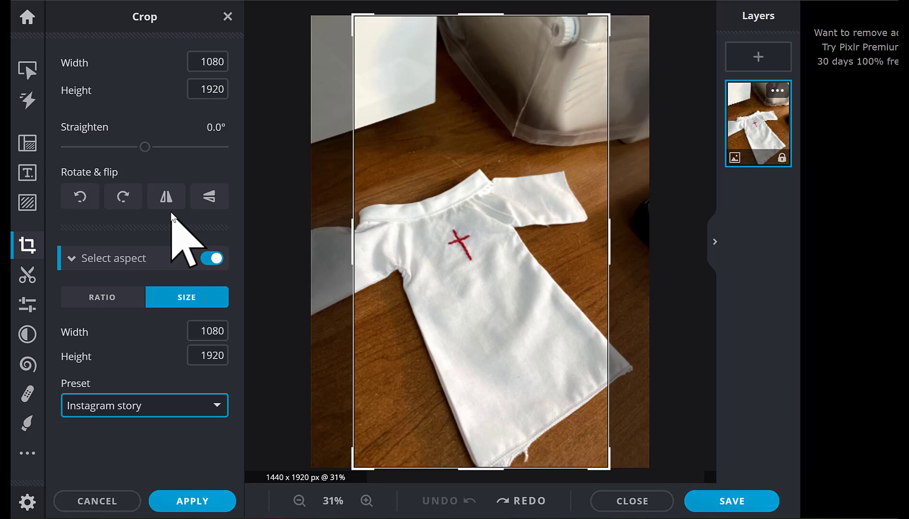
left_click_drag(547, 353, 528, 353)
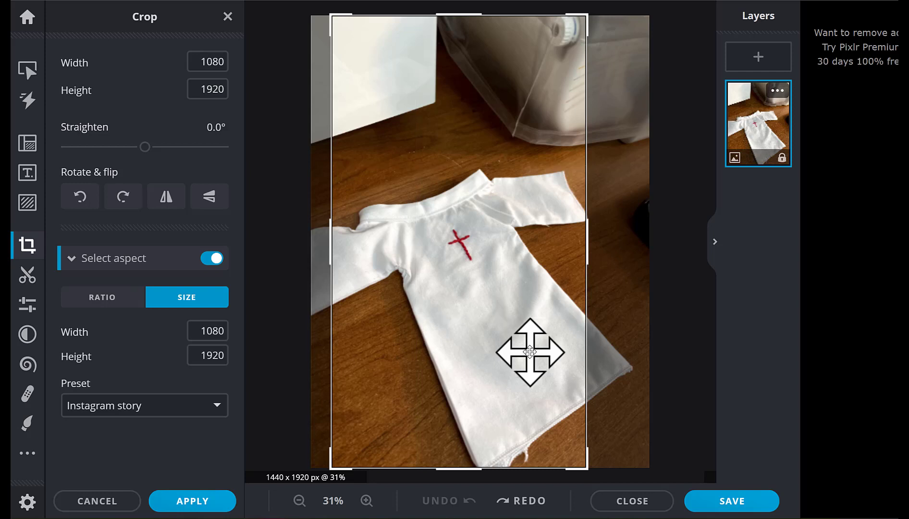
left_click_drag(583, 462, 559, 430)
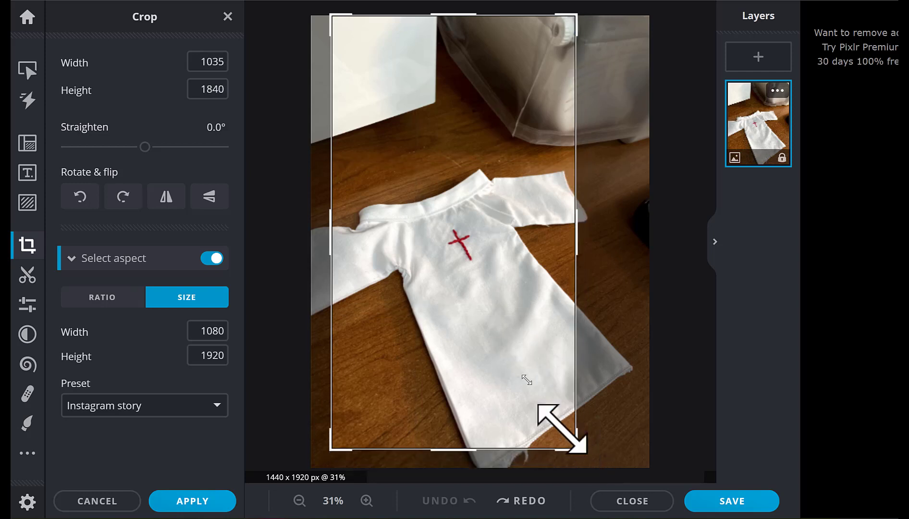
left_click_drag(456, 280, 463, 280)
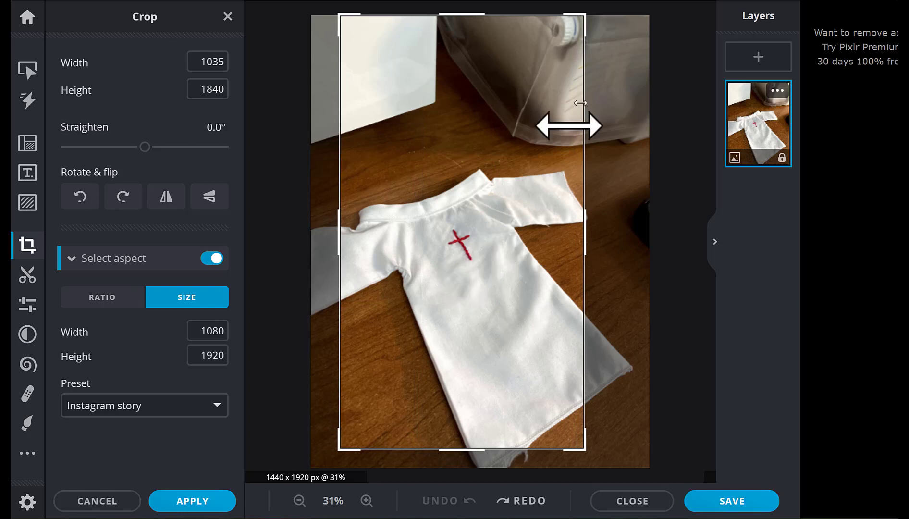
left_click_drag(584, 17, 584, 30)
left_click_drag(517, 279, 521, 277)
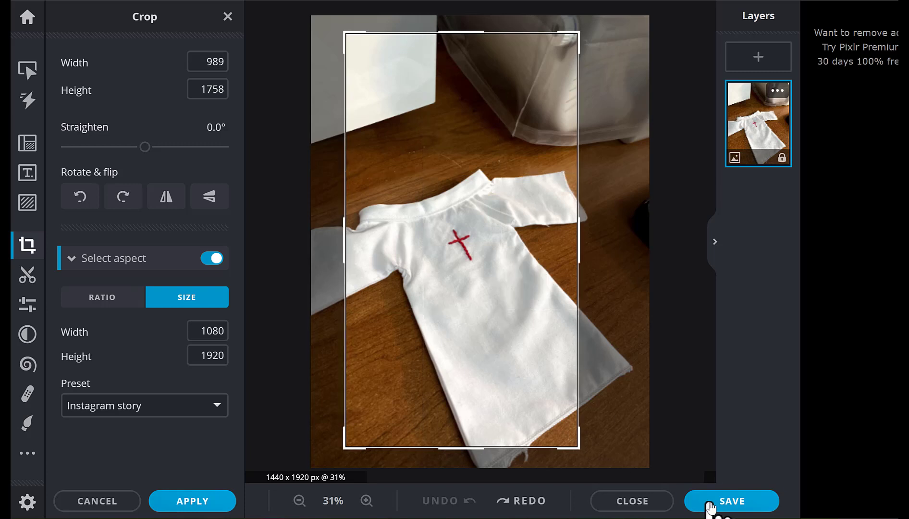
left_click(216, 501)
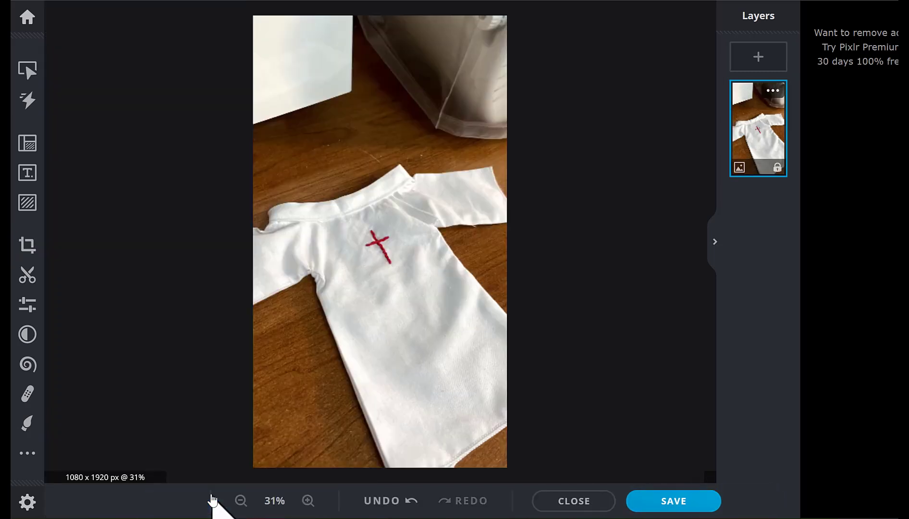
- Save the story crop as a high-quality (90%) JPG named White Garment Cross-Insta
left_click(673, 501)
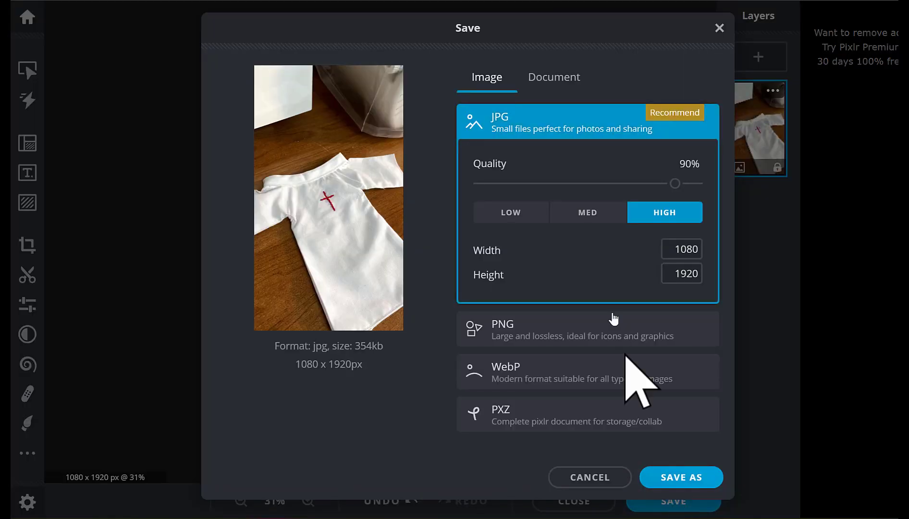
left_click(679, 475)
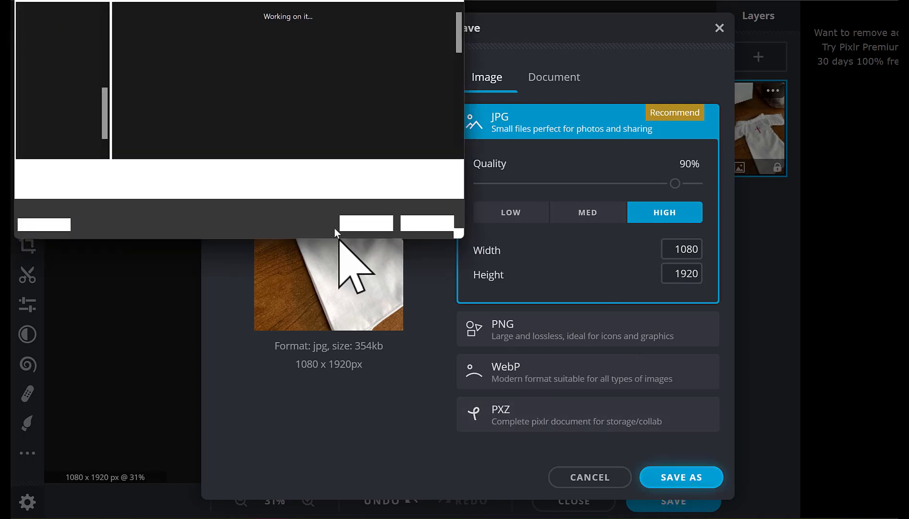
left_click(320, 173)
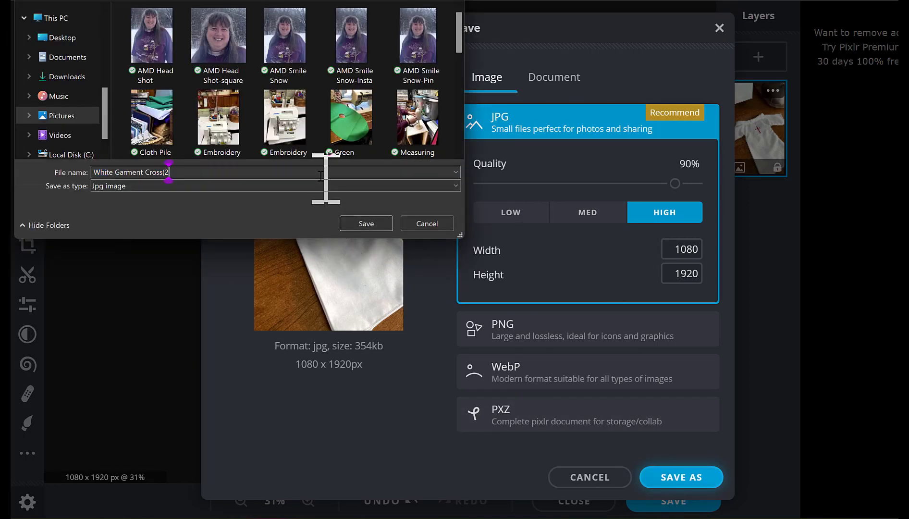
key("BackSpace")
key("BackSpace")
type("-Insta")
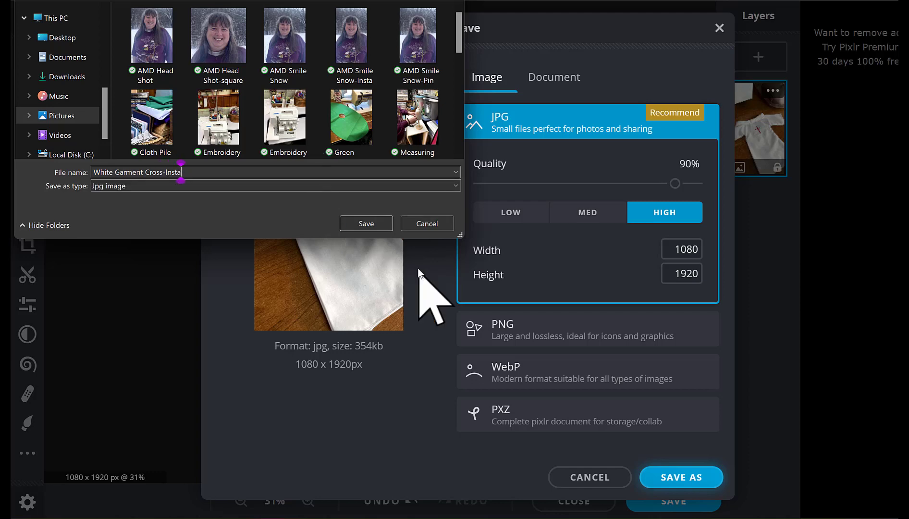
left_click(365, 224)
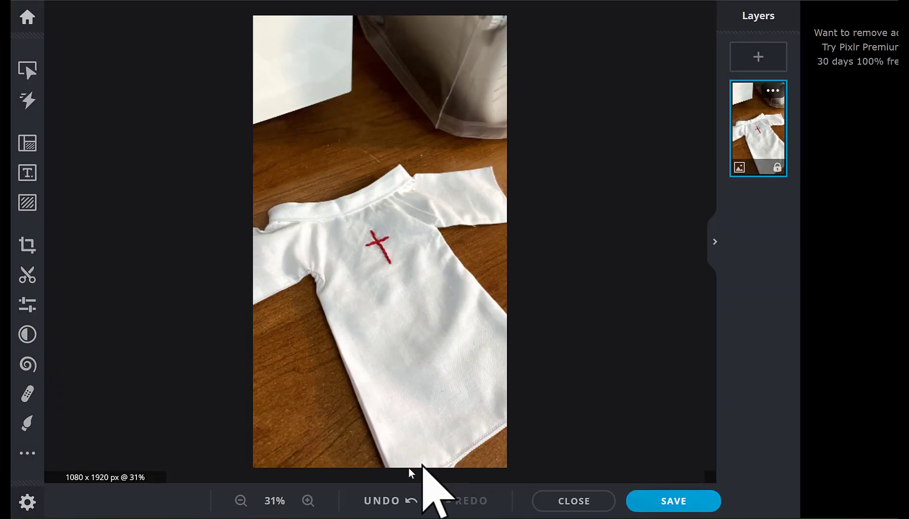
- Roll the Instagram story crop back to its 989 x 1758 px stage and close the image
left_click(381, 500)
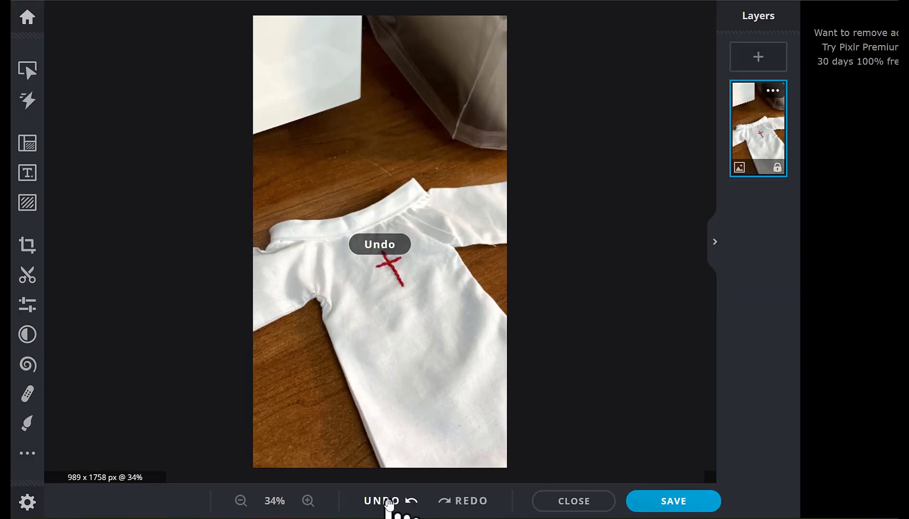
left_click(388, 501)
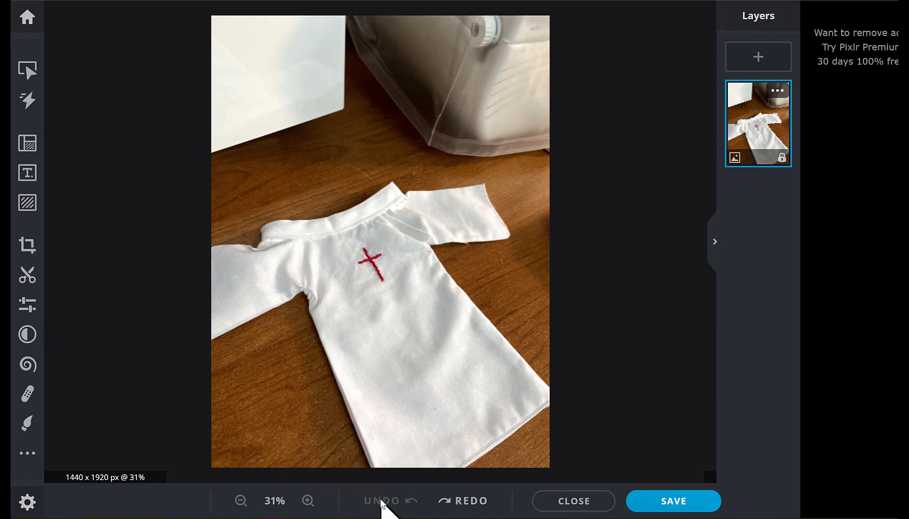
left_click(462, 501)
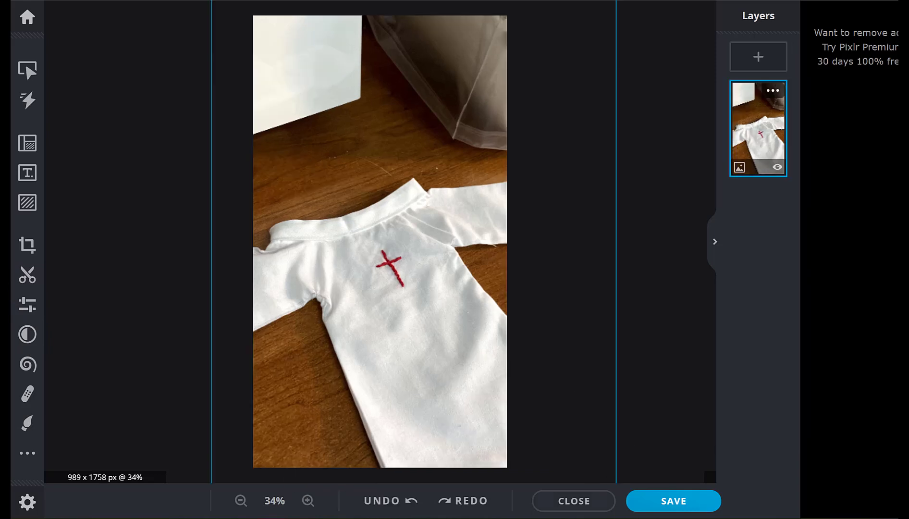
left_click(570, 502)
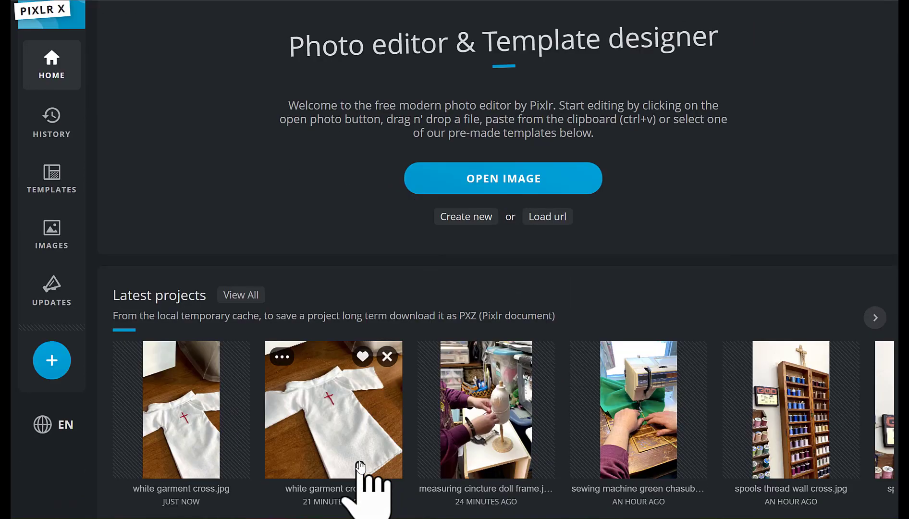
- Open the original White Garment Cross photo from the Pictures folder, pre-resized to Full HD (1440 x 1920)
scroll(359, 465, "down", 2)
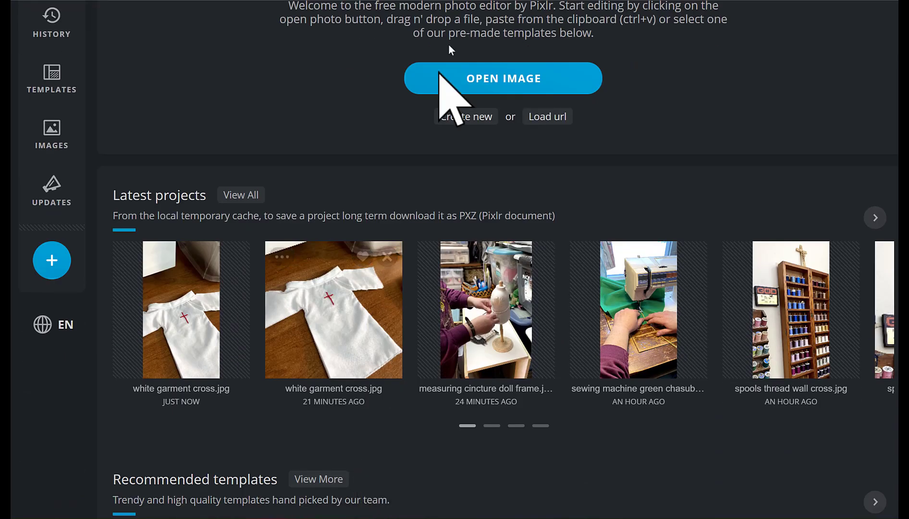
left_click(491, 86)
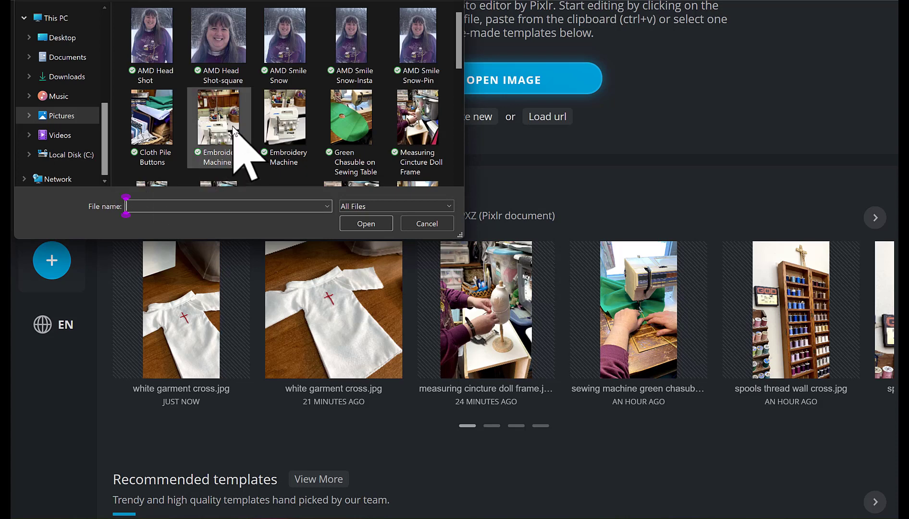
scroll(235, 134, "down", 5)
scroll(235, 135, "down", 2)
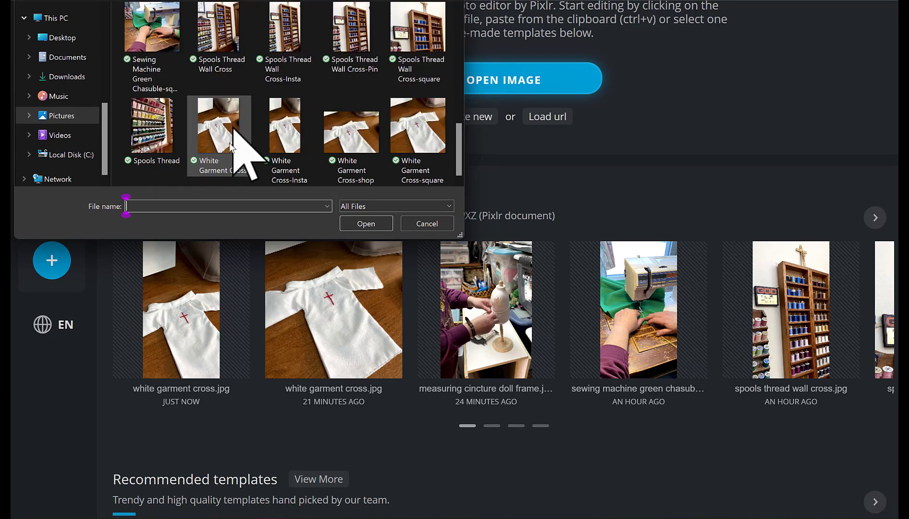
left_click(224, 135)
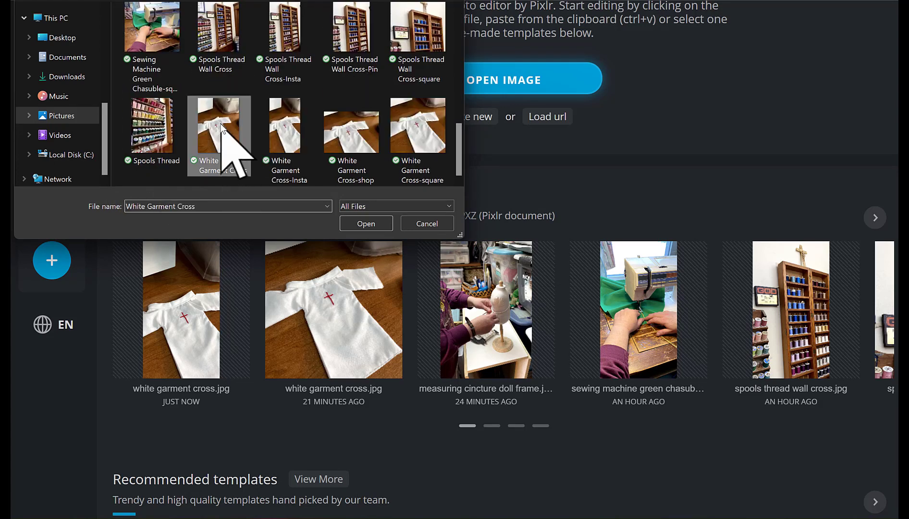
left_click(361, 224)
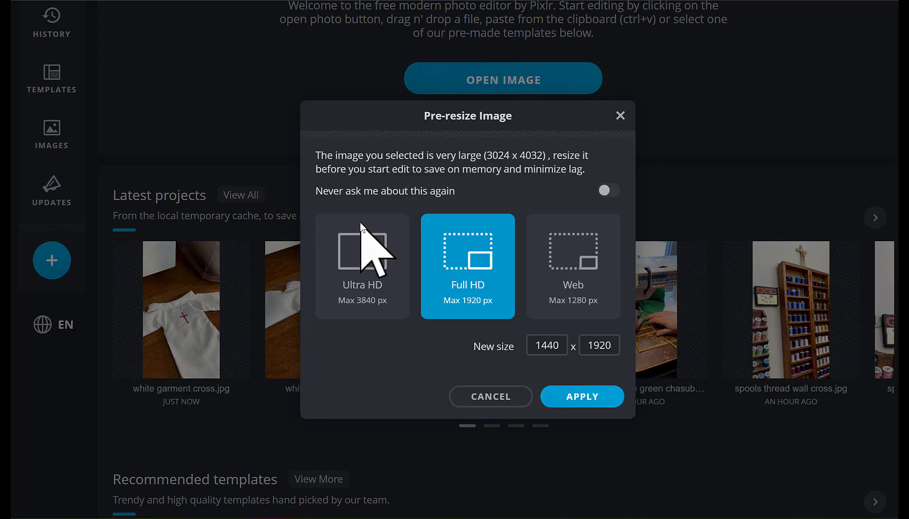
left_click(583, 397)
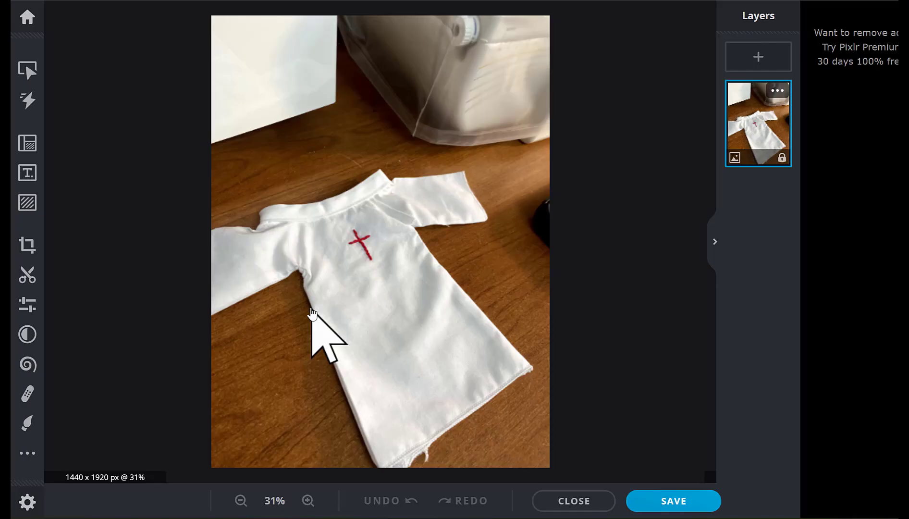
- Start a crop of the photo with a fixed aspect ratio enabled
left_click(27, 245)
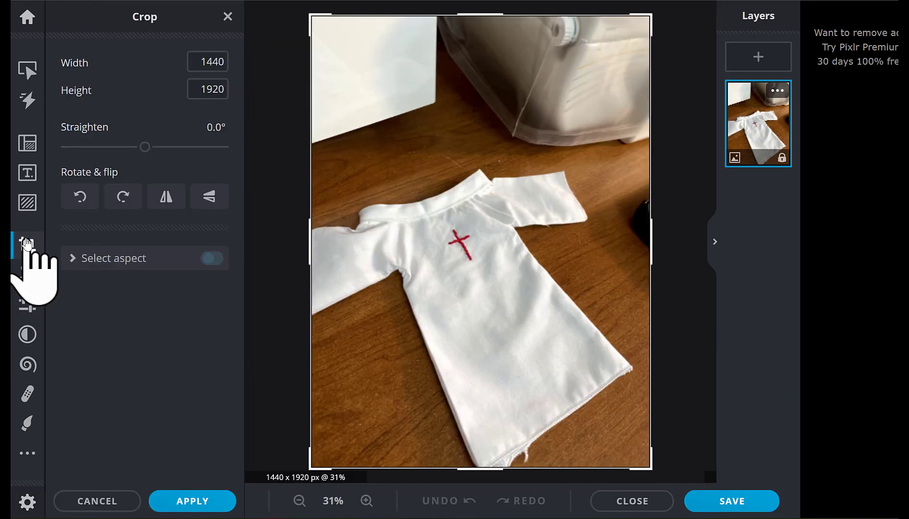
left_click(221, 260)
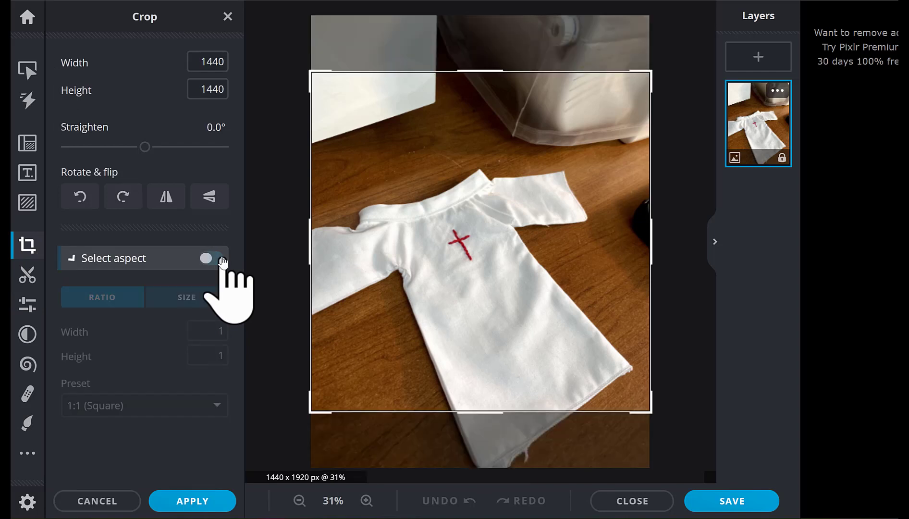
left_click(216, 409)
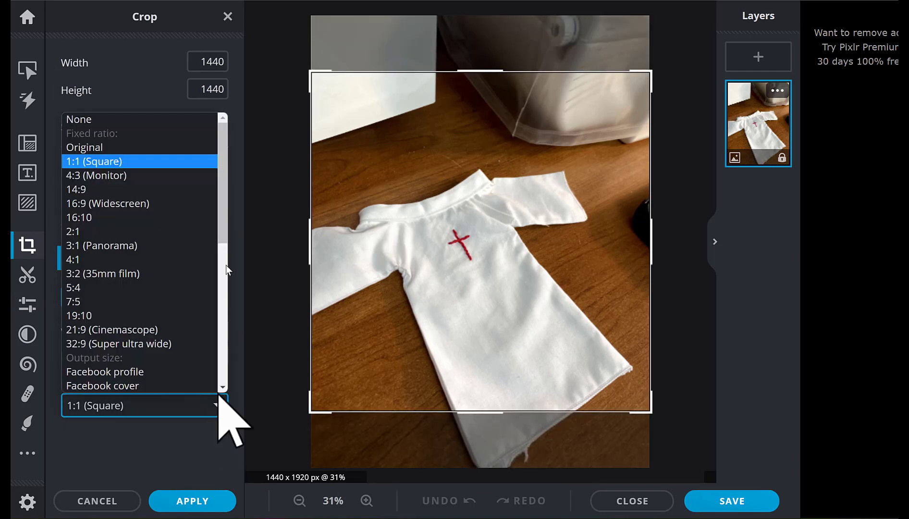
scroll(220, 175, "down", 1)
mouse_move(220, 175)
left_mouse_down()
mouse_move(203, 330)
mouse_move(221, 159)
left_mouse_up()
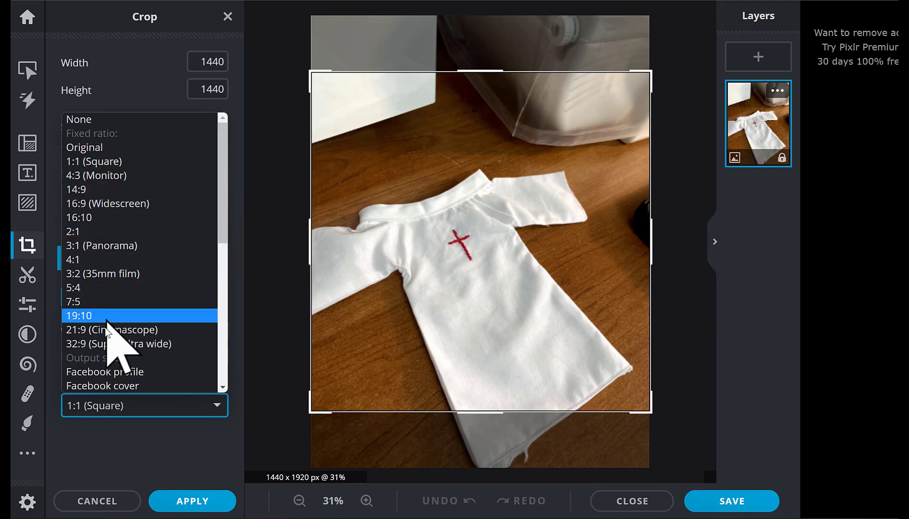
left_click(232, 127)
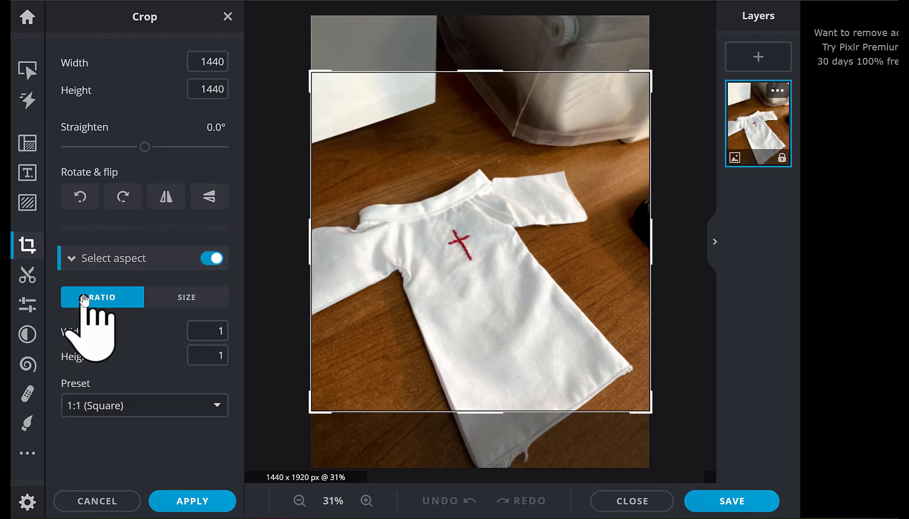
- Crop the photo with a custom 2:3 width-to-height ratio, framing about 1140 x 1710 px around the garment and its red cross
double_click(224, 331)
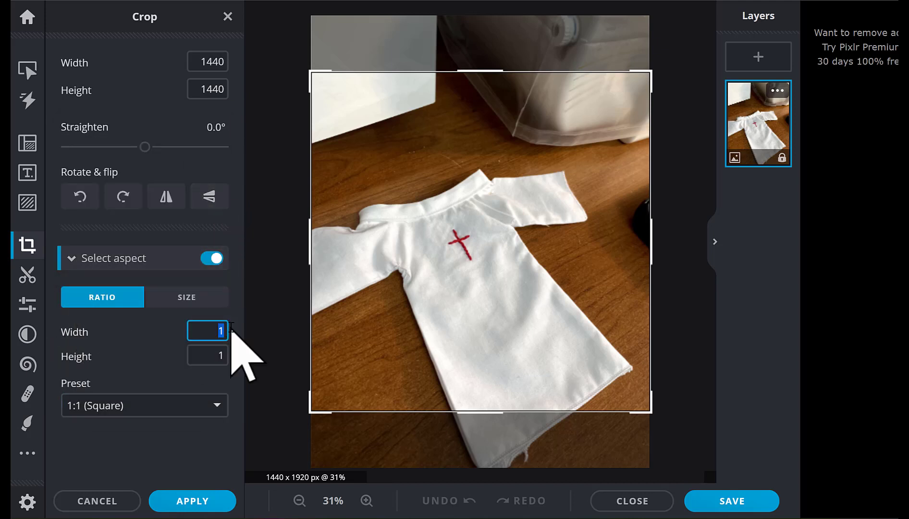
type("2")
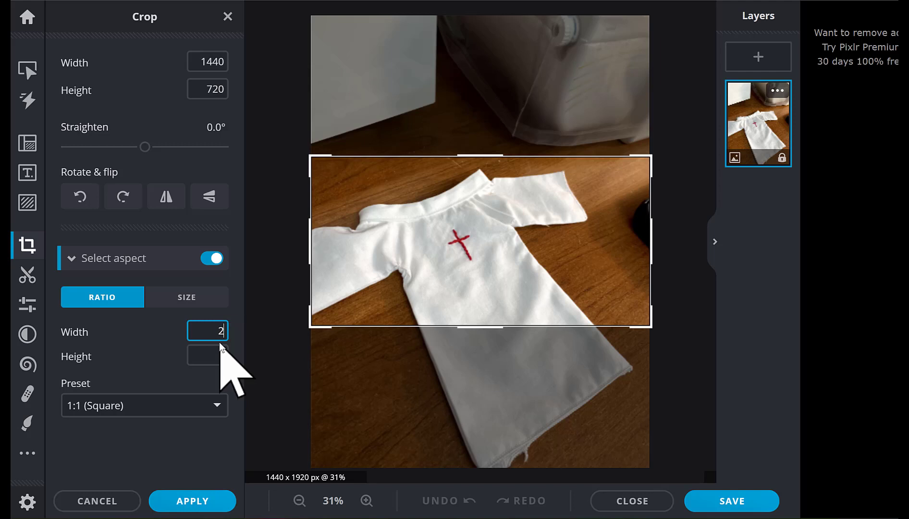
double_click(225, 355)
type("3")
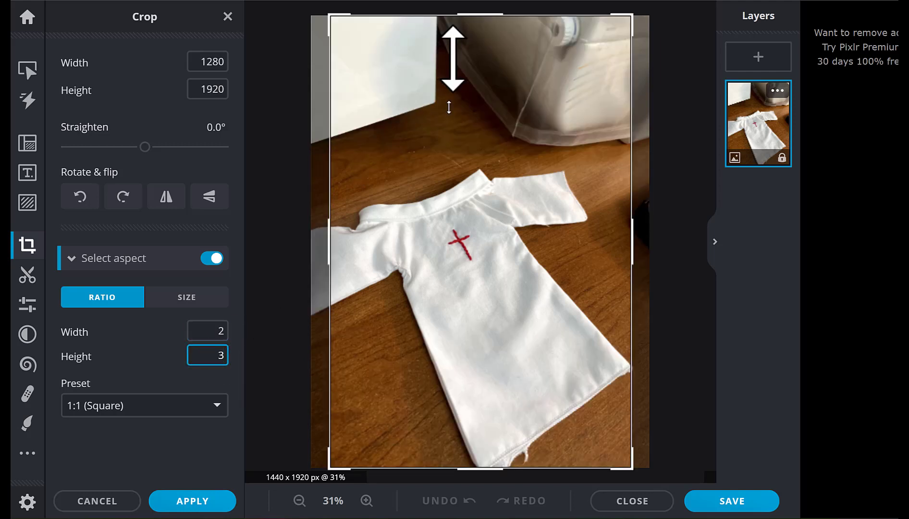
left_click_drag(613, 456, 604, 436)
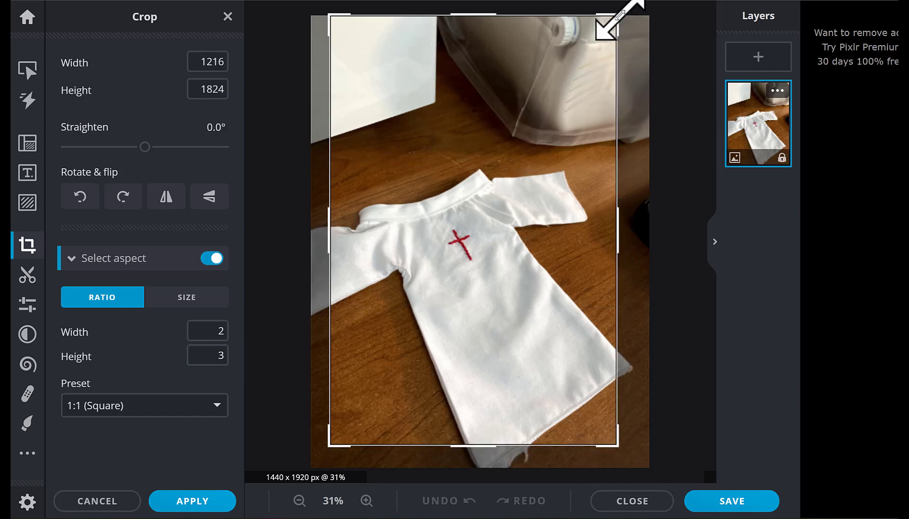
left_click_drag(619, 16, 601, 40)
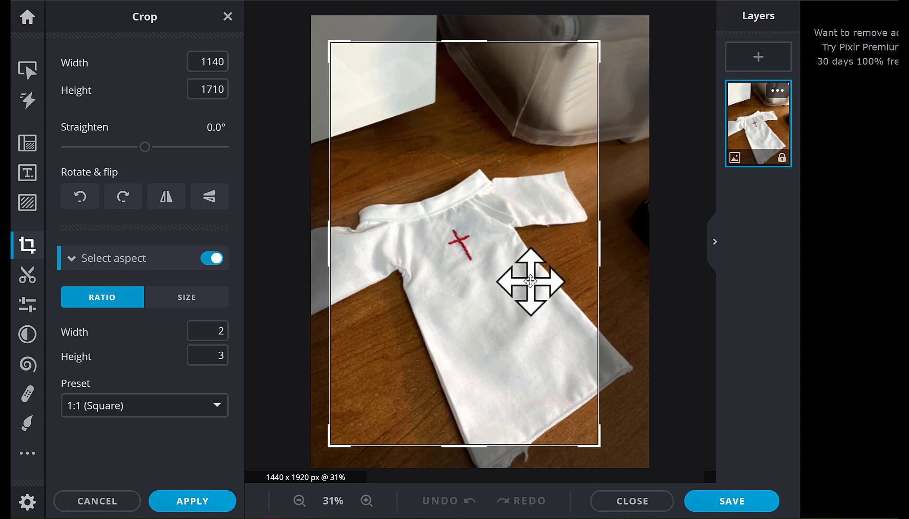
left_click(215, 506)
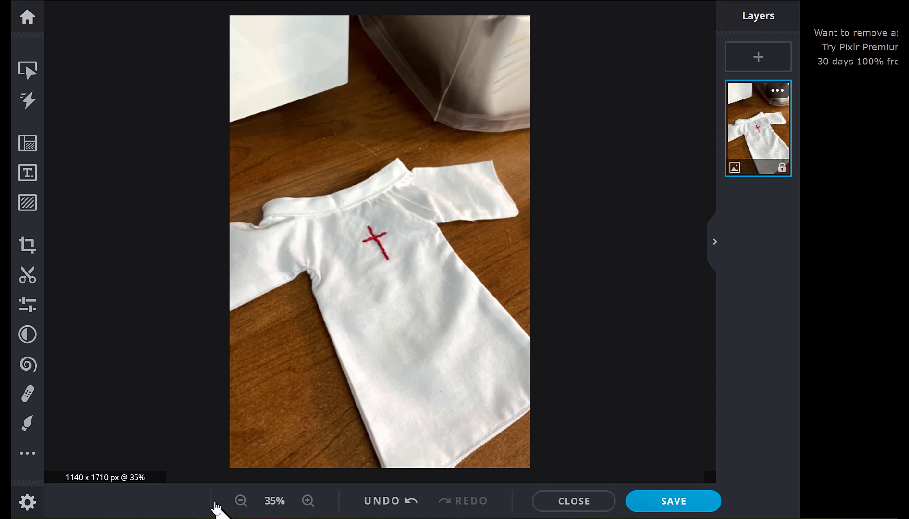
- Save the 2:3 crop as a high-quality (90%) JPG named White Garment Cross-Pin, and dismiss the advertisement
left_click(683, 503)
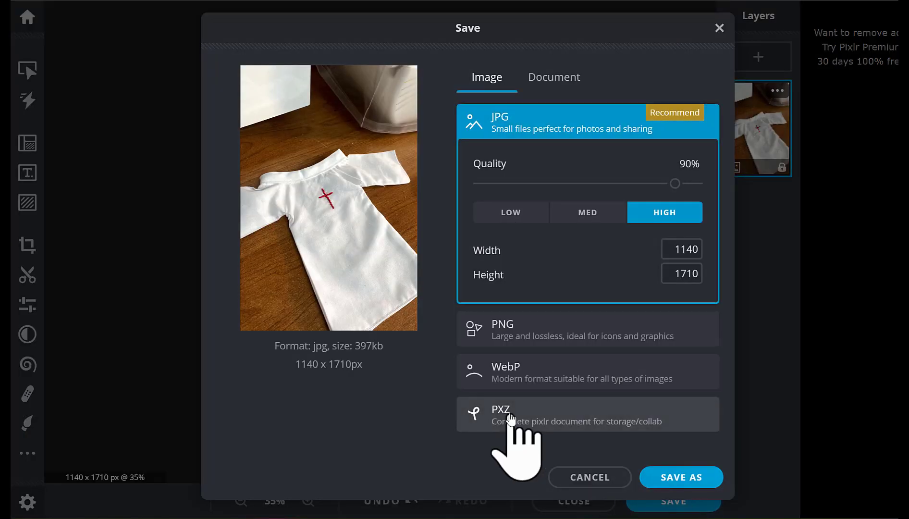
left_click(689, 482)
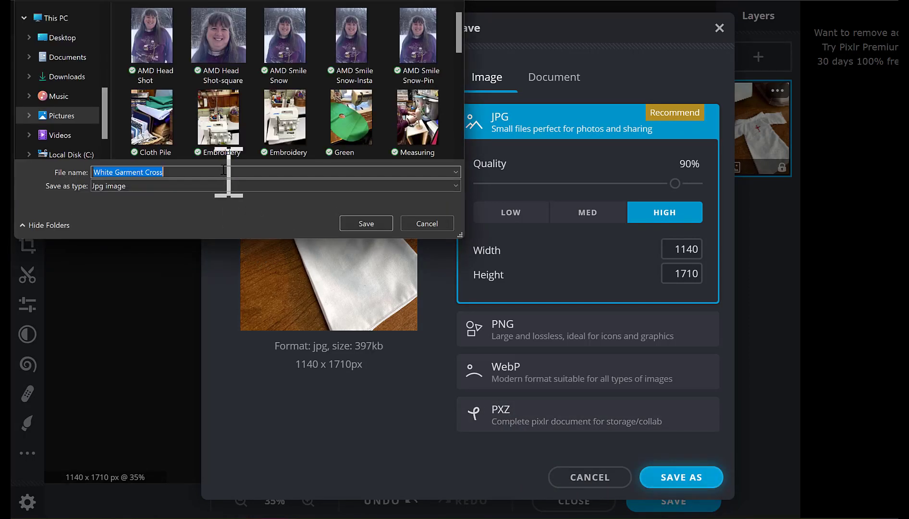
left_click(223, 170)
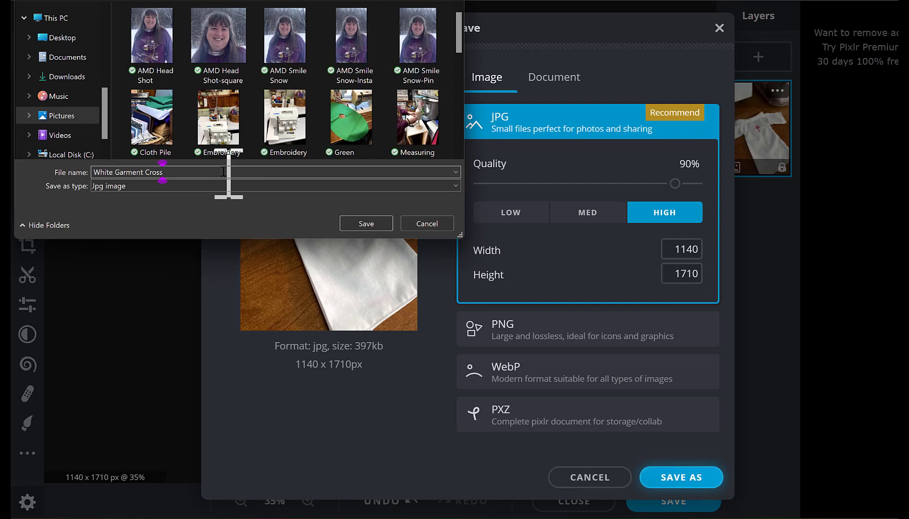
type("-Pin")
left_click(373, 222)
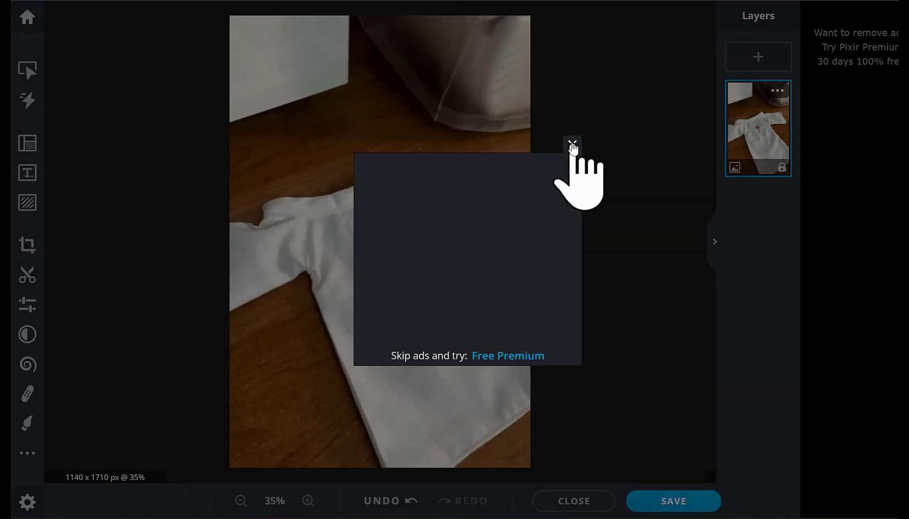
left_click(572, 144)
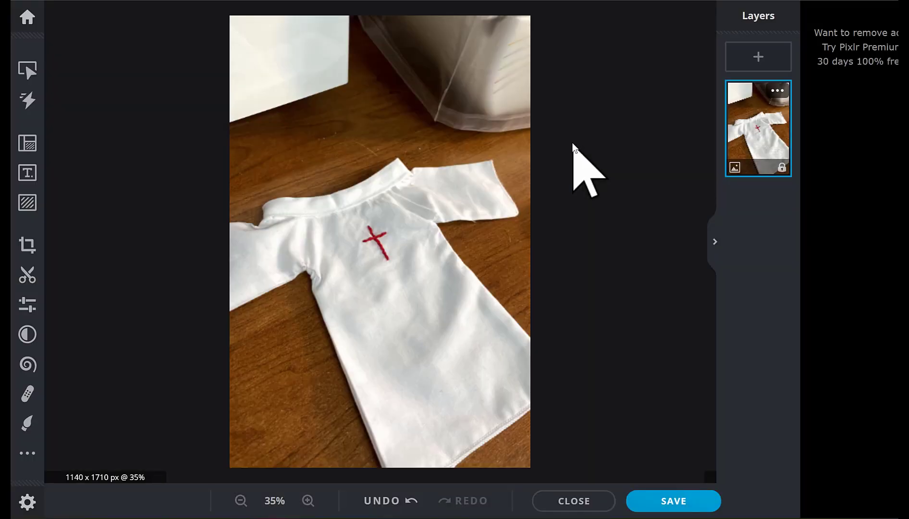